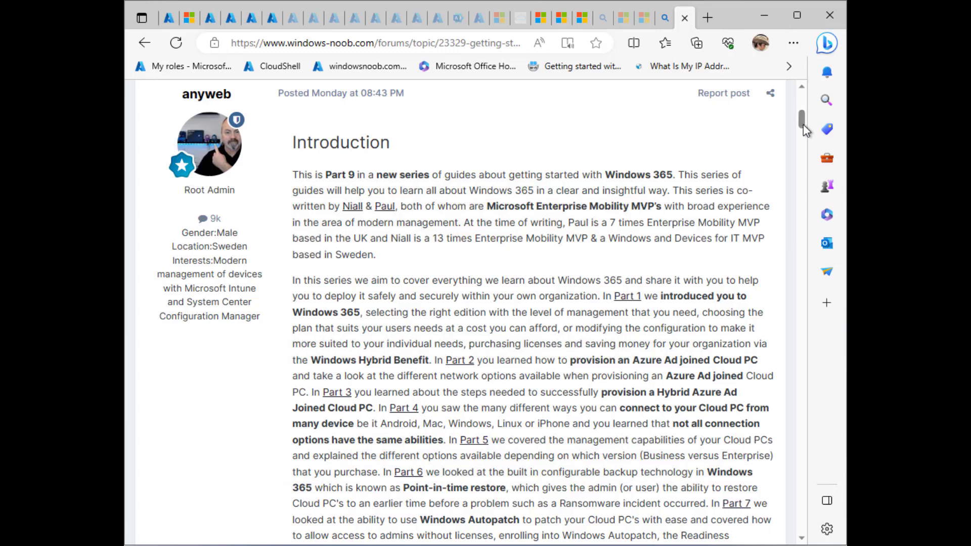
- Adjust the window, then minimize Edge to reveal the VM's Windows 11 Setup screen
left_click_drag(804, 122, 804, 139)
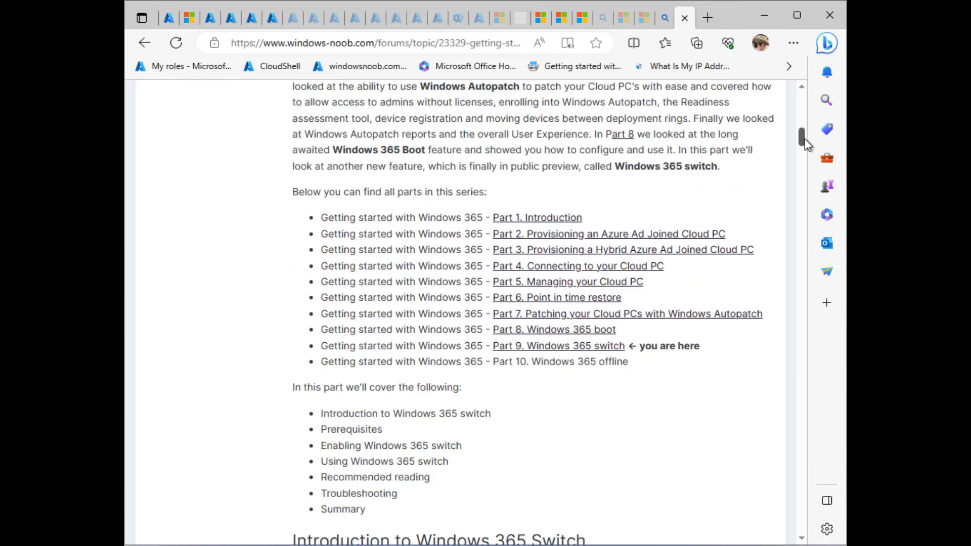
left_click_drag(806, 144, 812, 125)
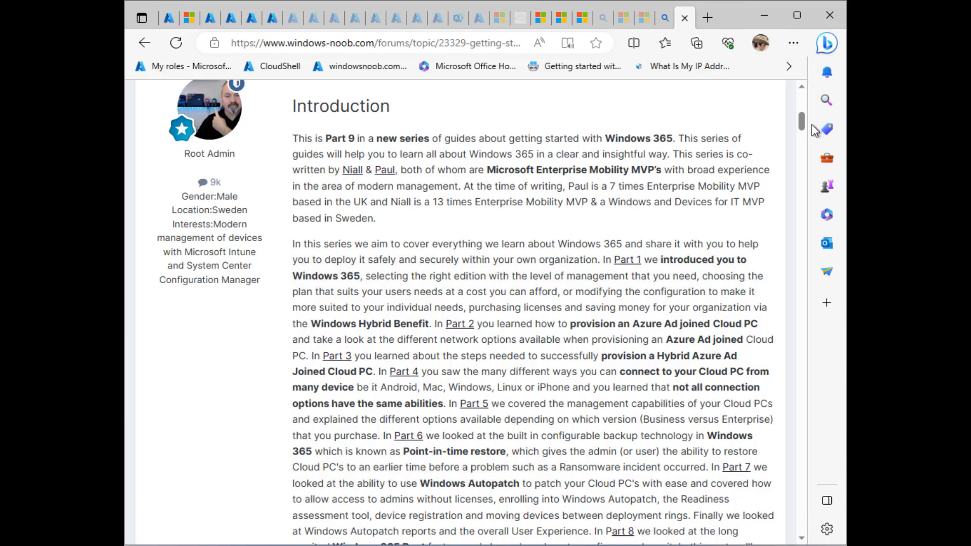
left_click(766, 15)
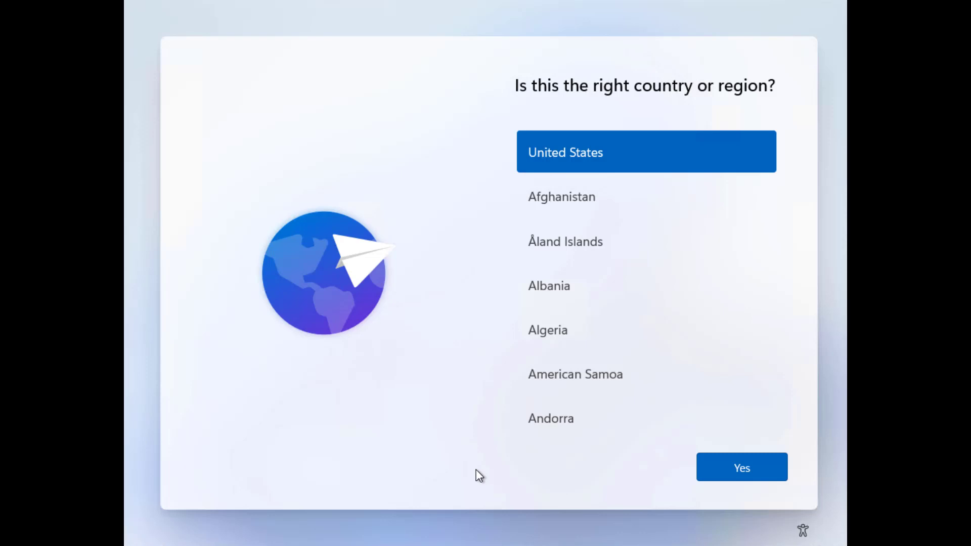
- Run winver from an admin Command Prompt to confirm version 23H2 build 22631.2129, then close About Windows
key("shift+F10")
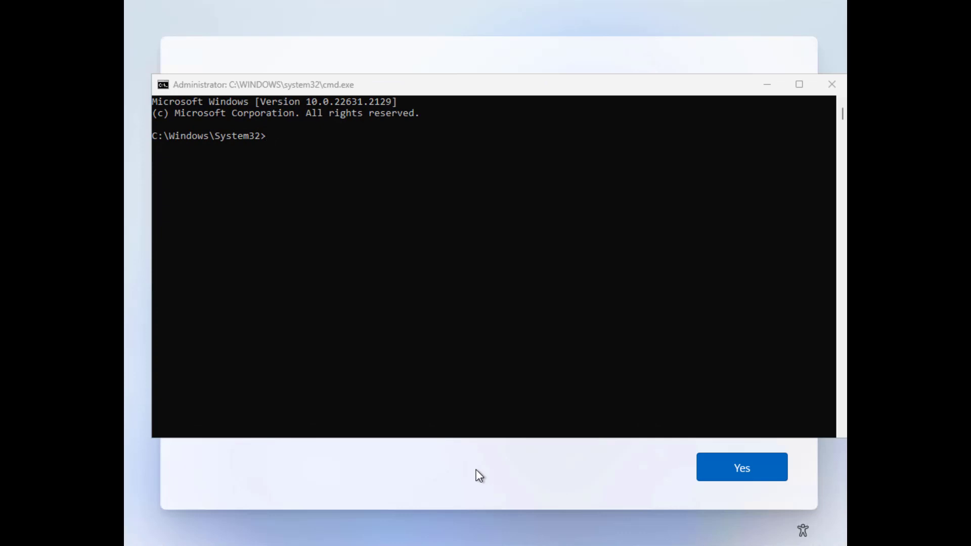
left_click(484, 334)
type("winver")
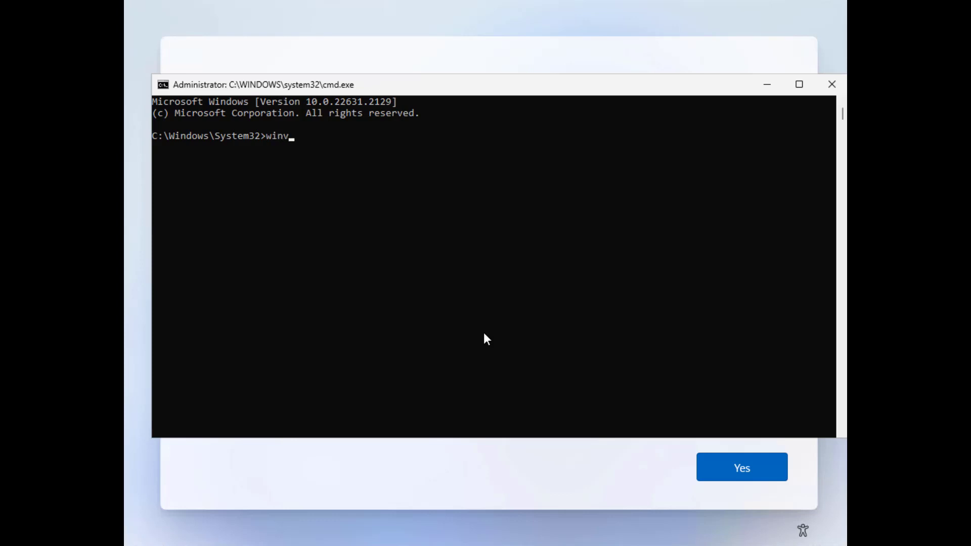
key("Return")
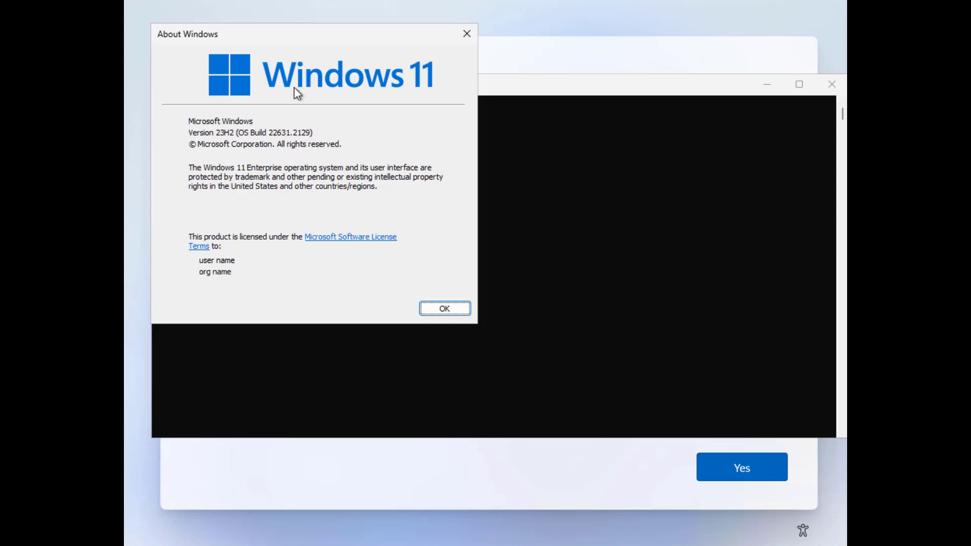
mouse_move(315, 41)
left_mouse_down()
mouse_move(332, 34)
mouse_move(302, 30)
left_mouse_up()
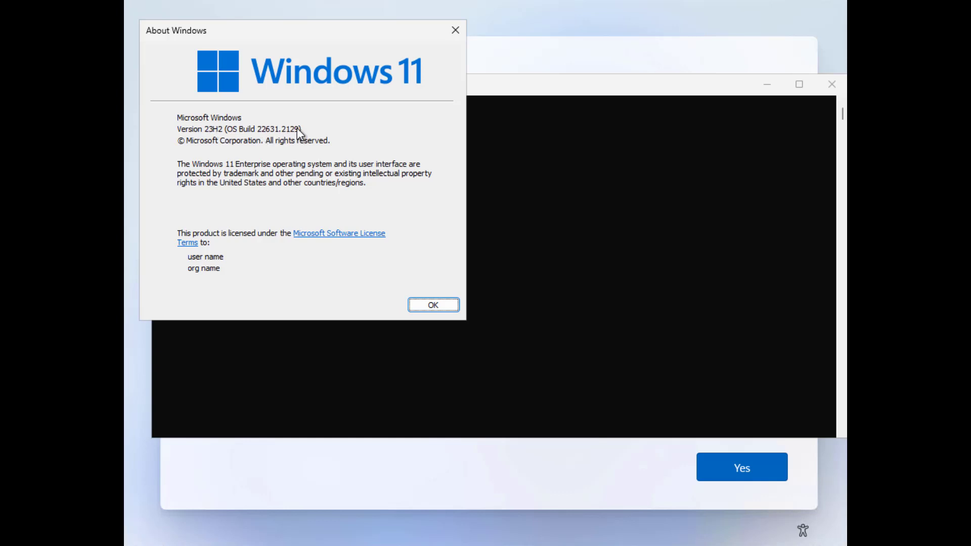
left_click(438, 304)
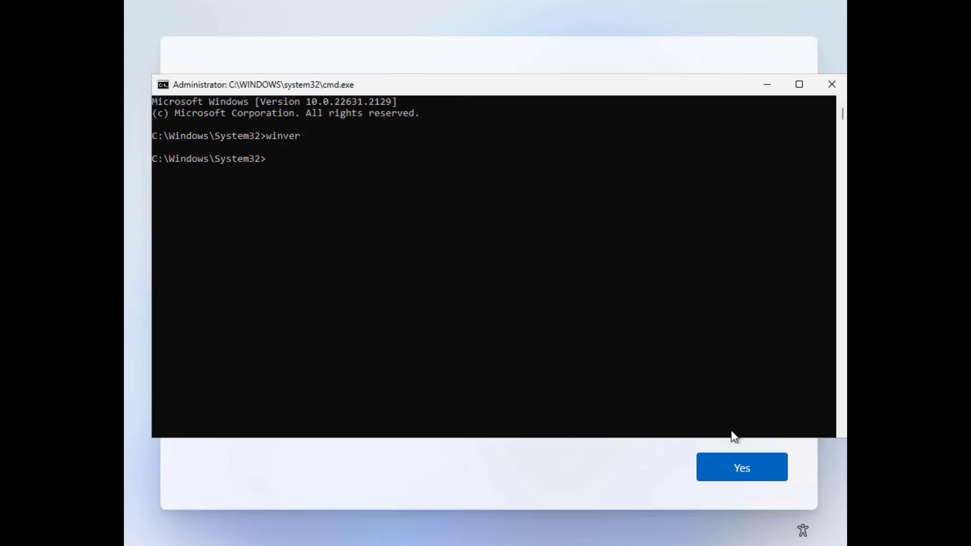
- Close the Command Prompt, accept the US keyboard with no second layout, and enter the work e-mail
left_click(833, 84)
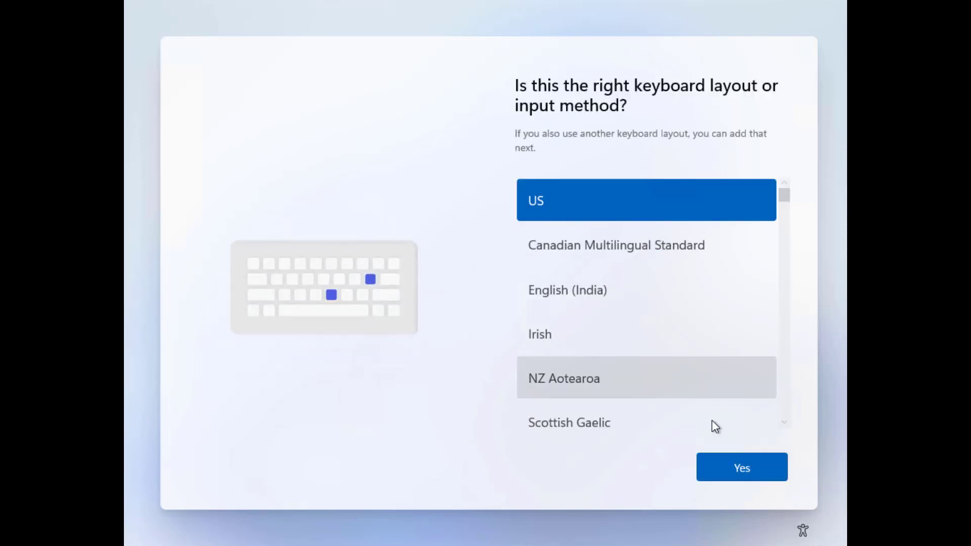
left_click(751, 469)
left_click(750, 469)
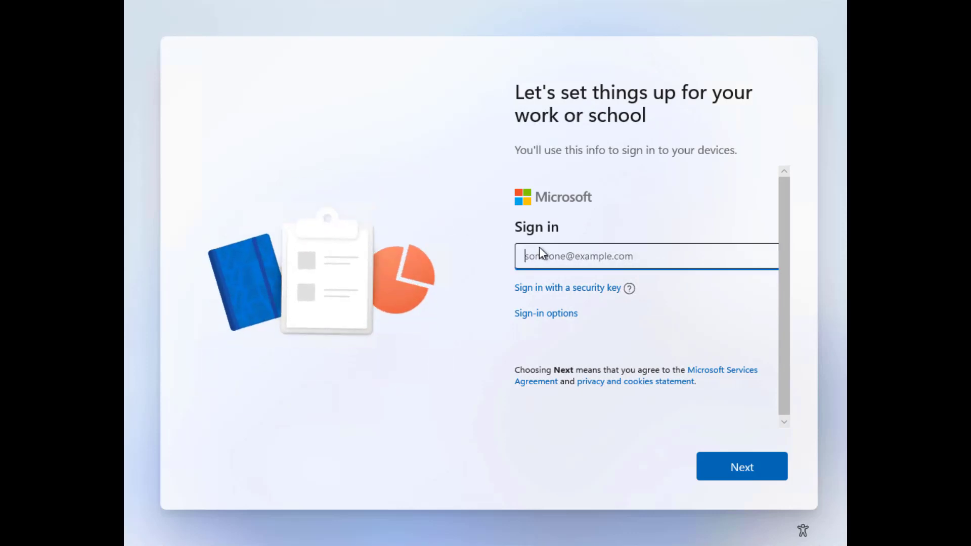
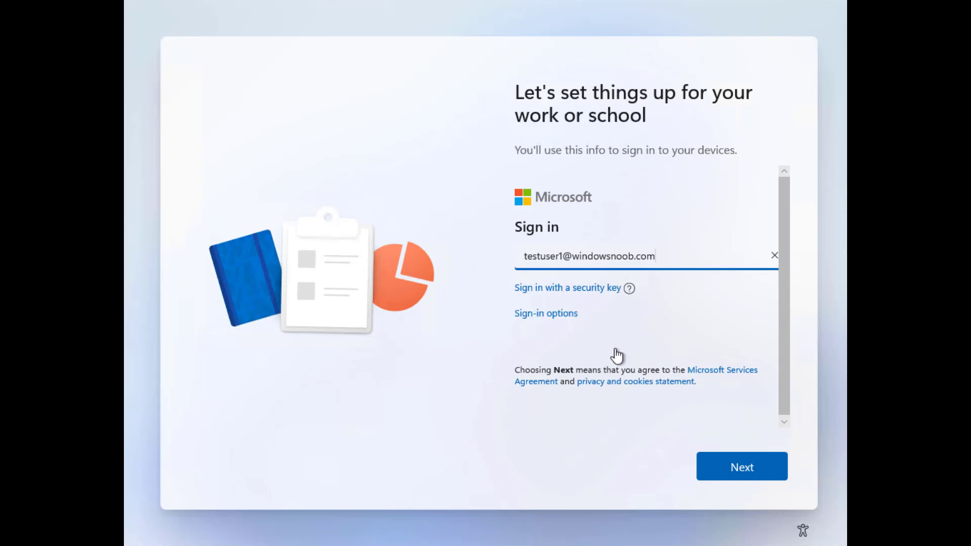
- Submit the work e-mail, sign in with the account password, and accept the privacy settings
left_click(736, 474)
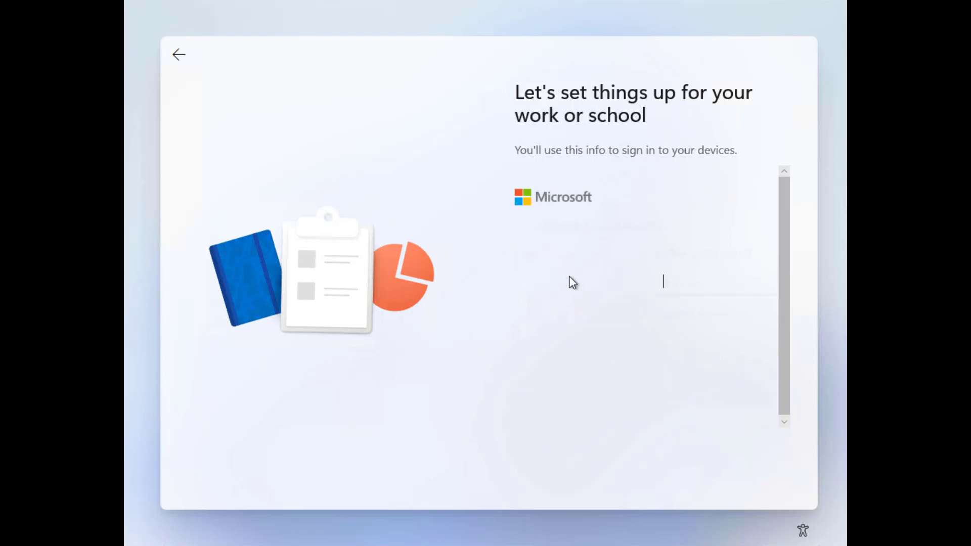
type("P")
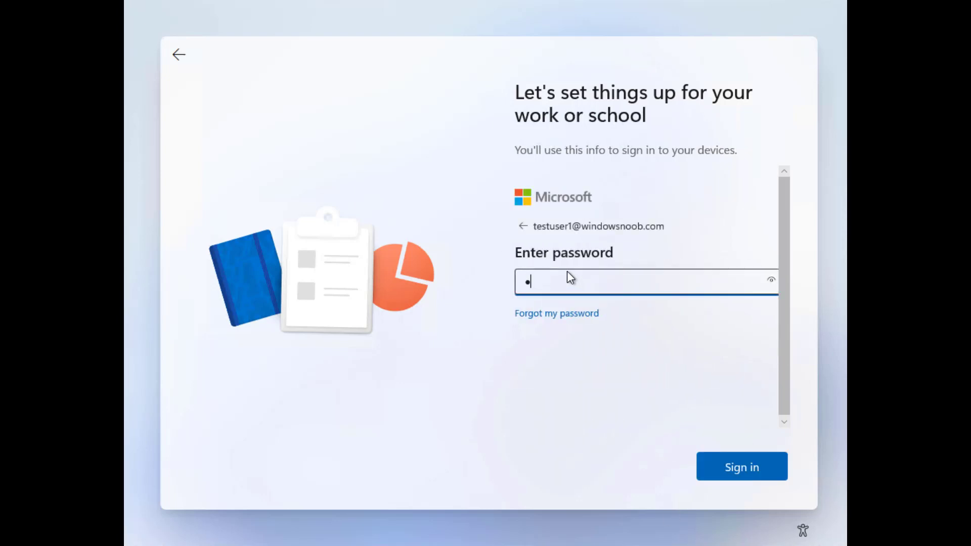
type("@")
key("Return")
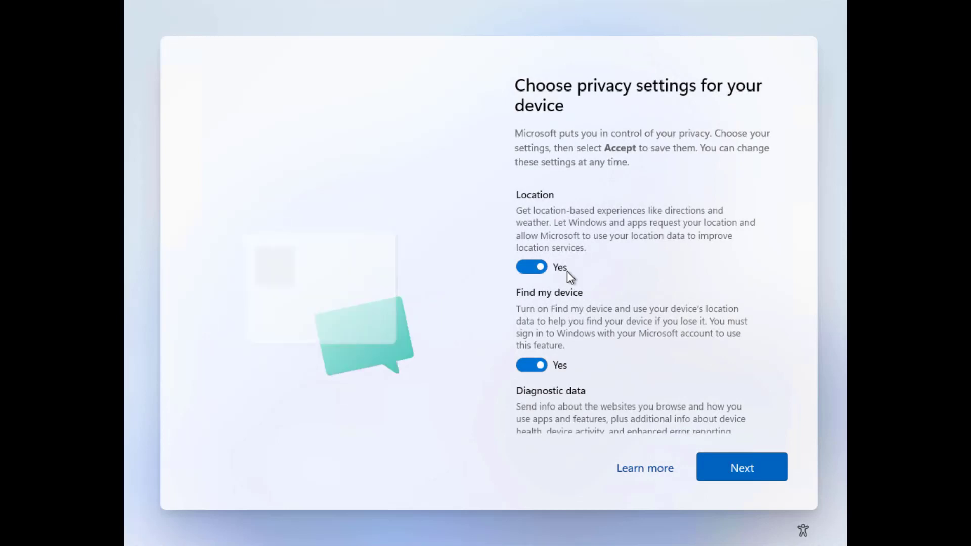
left_click(737, 466)
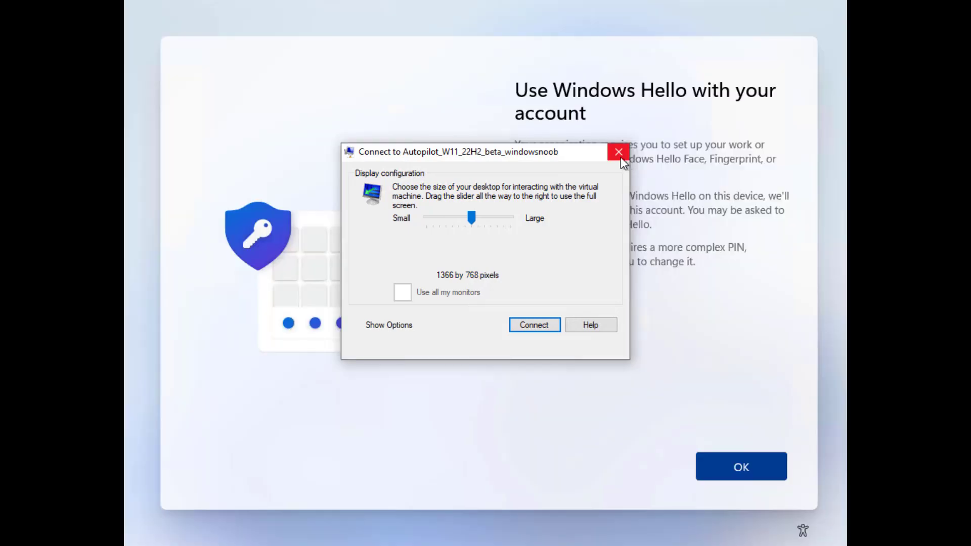
- Dismiss the VM display dialog, then enter and confirm a new Windows Hello PIN
left_click(619, 152)
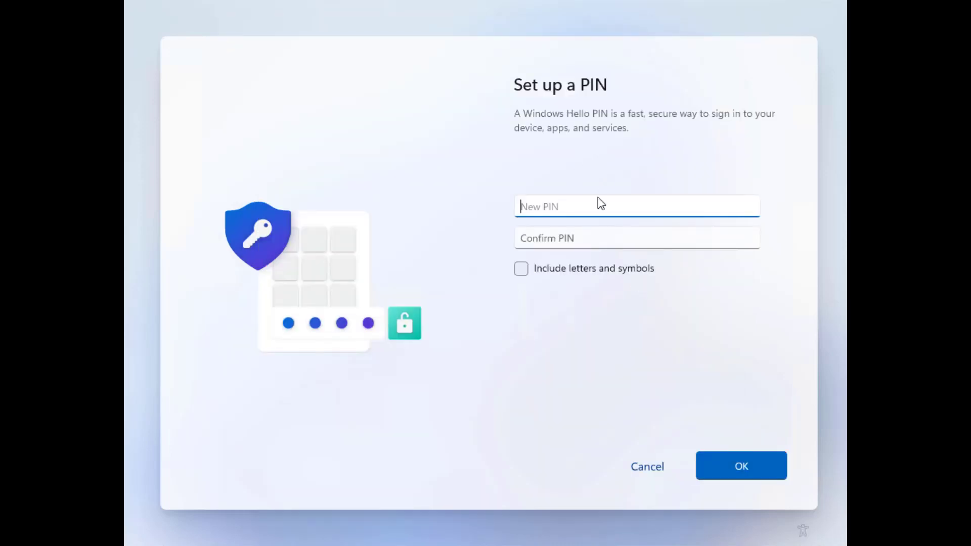
type("12")
key("BackSpace")
key("BackSpace")
type("123")
key("BackSpace")
key("BackSpace")
key("BackSpace")
type("12345678")
key("Tab")
type("12345")
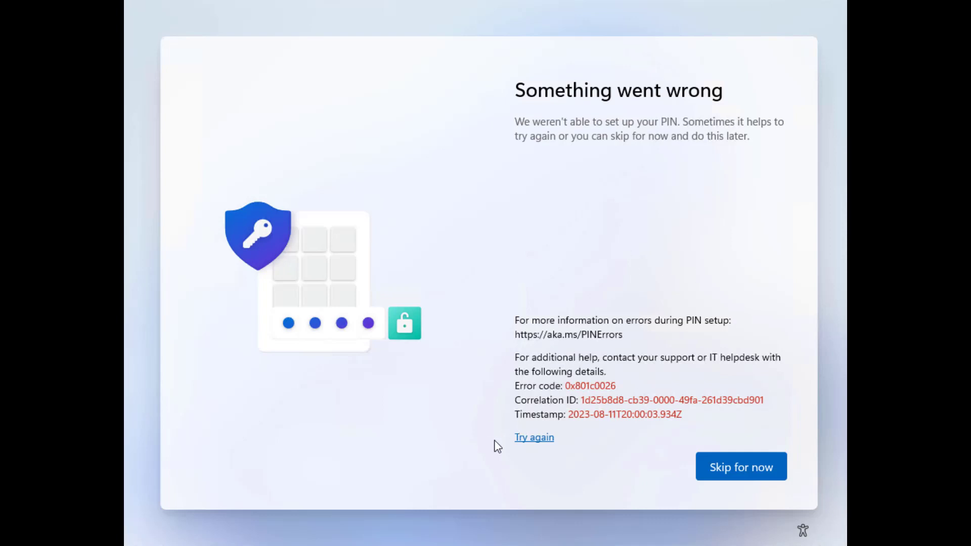
- After the 0x801c0026 error, retry and enter and confirm the PIN again
left_click(540, 445)
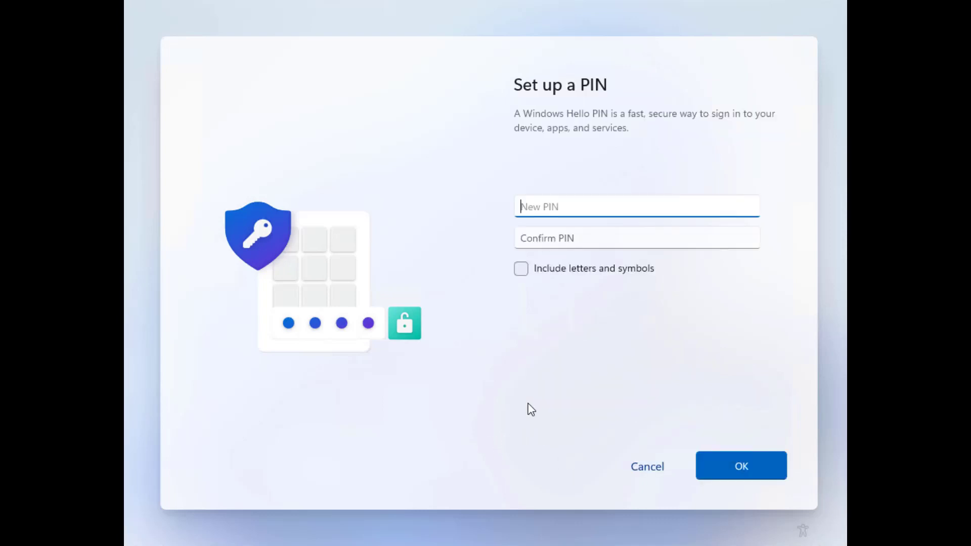
type("12345678")
key("Tab")
type("12345")
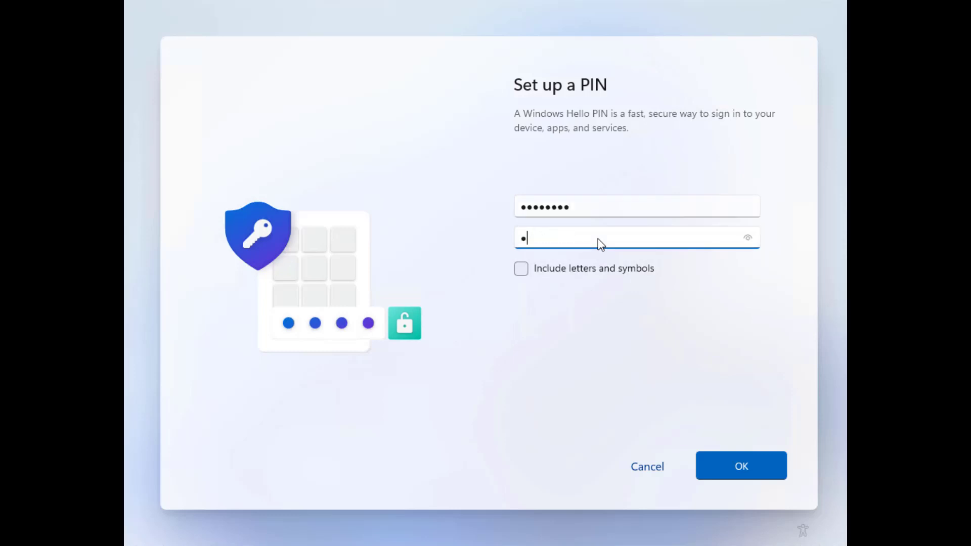
type("678")
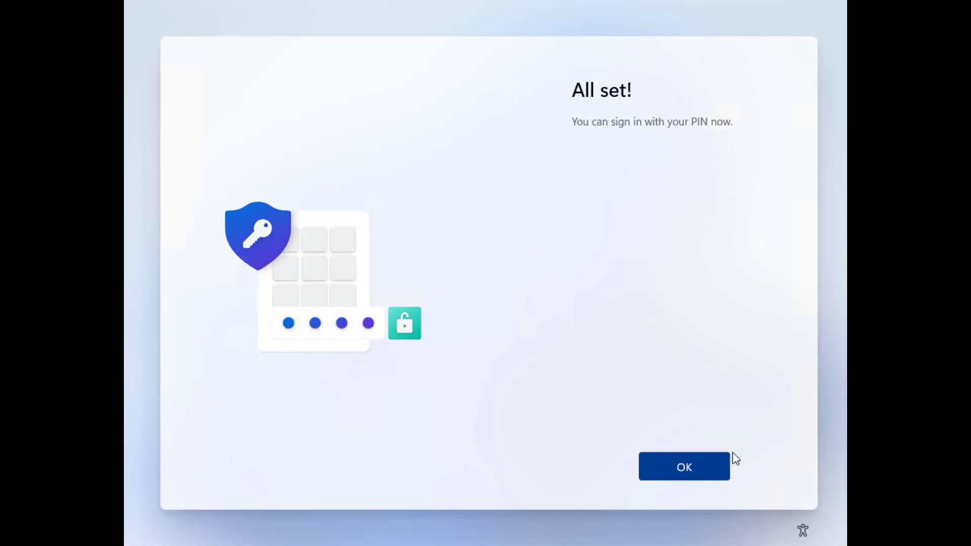
- Finish PIN setup, run cmd from the Start right-click menu, and select build 22631.2129
left_click(713, 467)
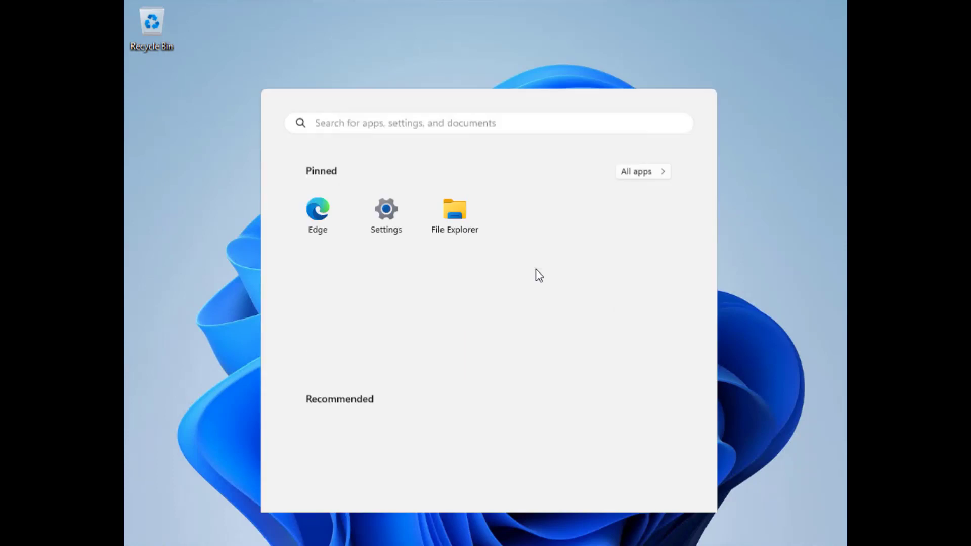
left_click(205, 331)
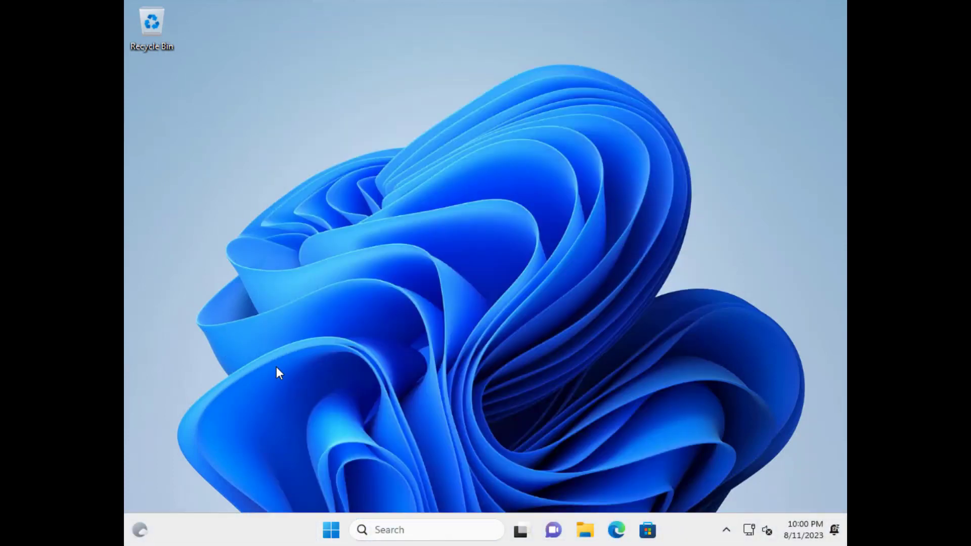
right_click(331, 530)
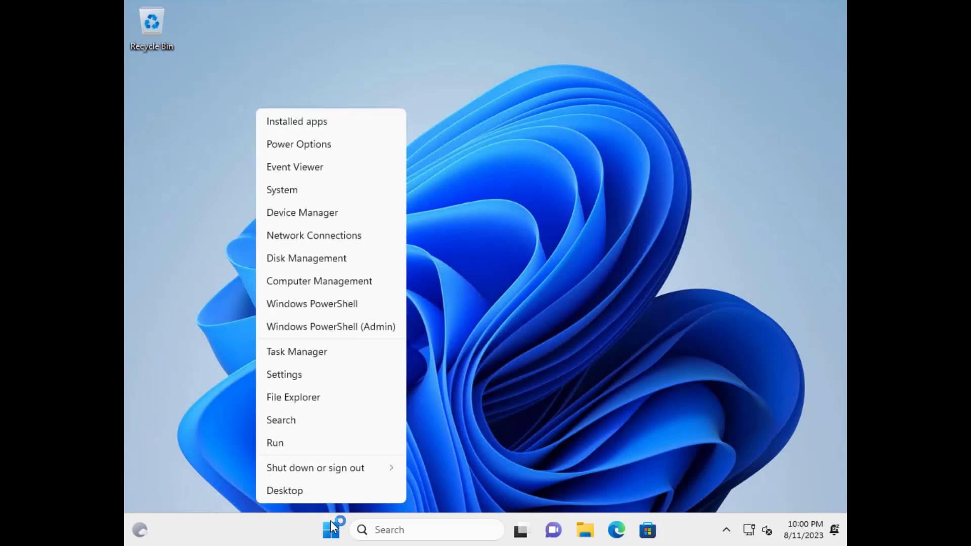
left_click(326, 447)
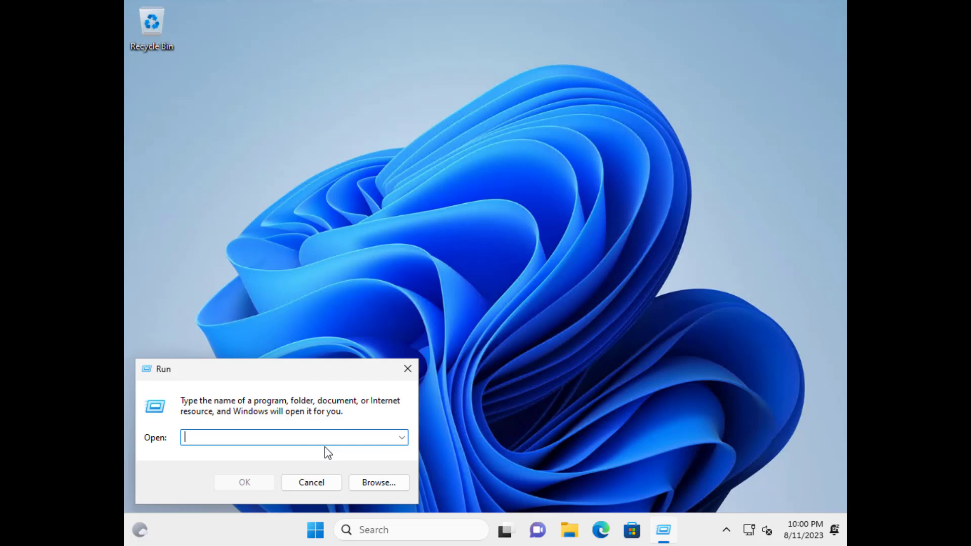
type("cmd")
key("Return")
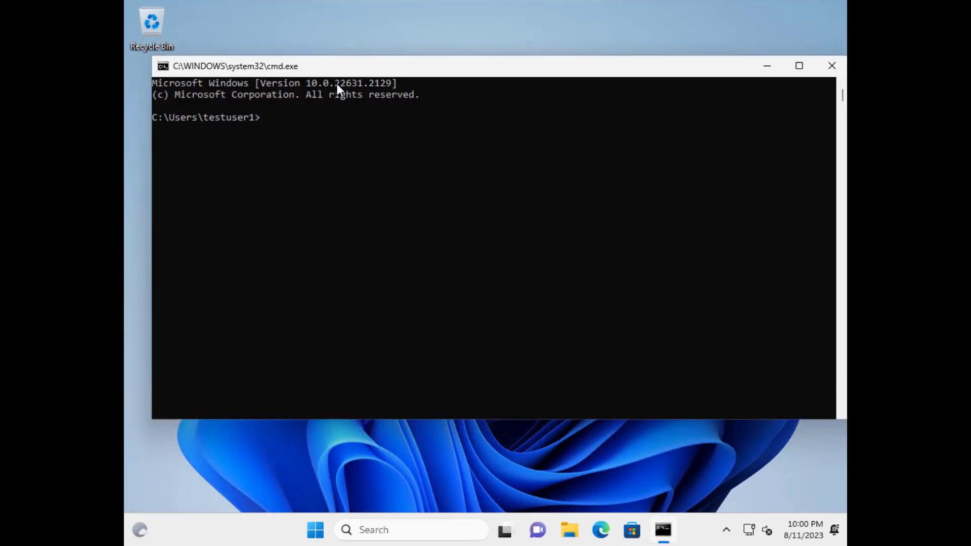
left_click_drag(335, 82, 387, 87)
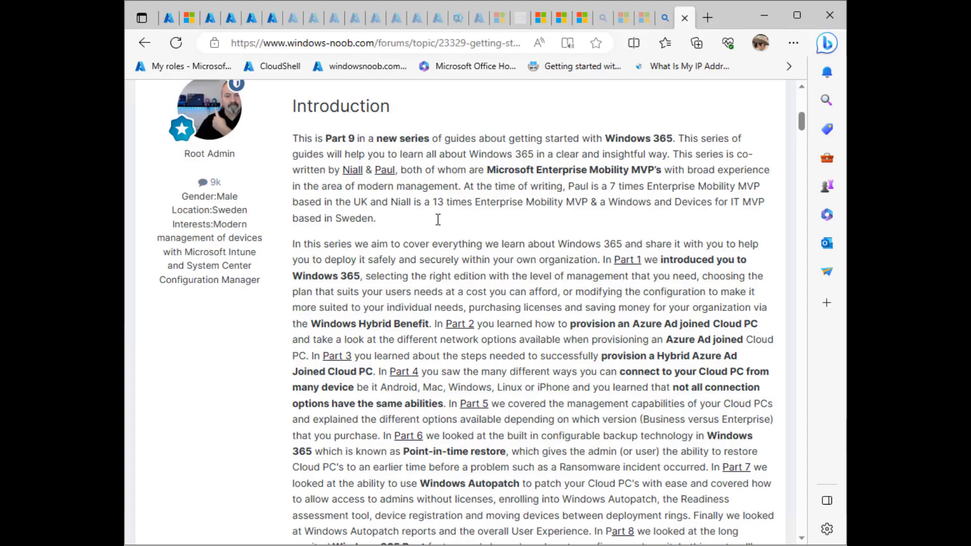
- Scroll the windows-noob.com guide past the Insider channel and restart steps to the Windows Update build check
scroll(441, 212, "down", 5)
scroll(466, 180, "down", 10)
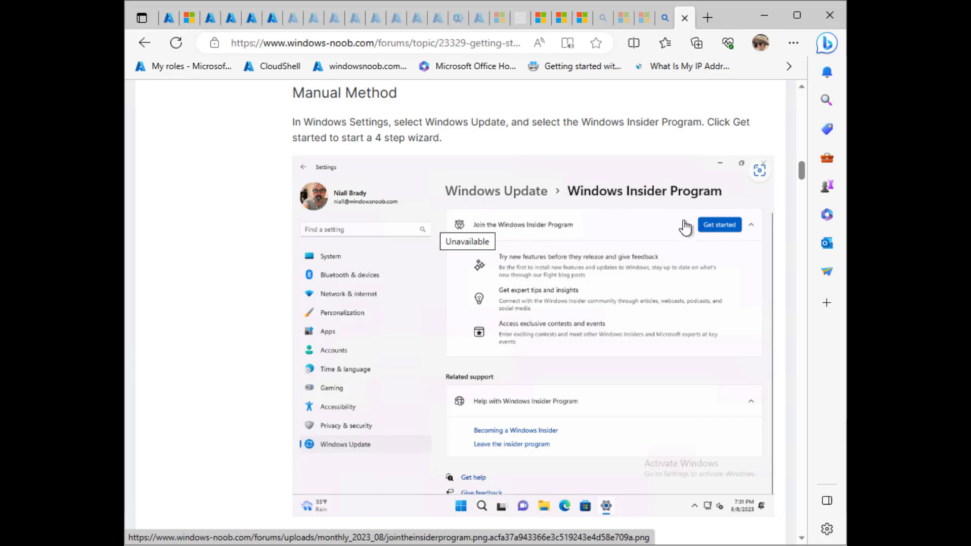
scroll(576, 400, "down", 4)
scroll(578, 416, "down", 1)
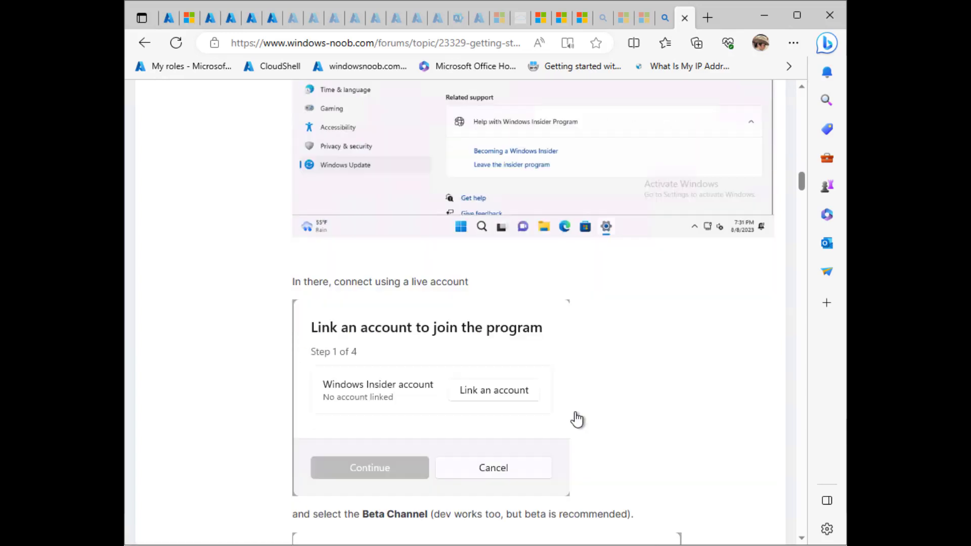
scroll(577, 420, "down", 8)
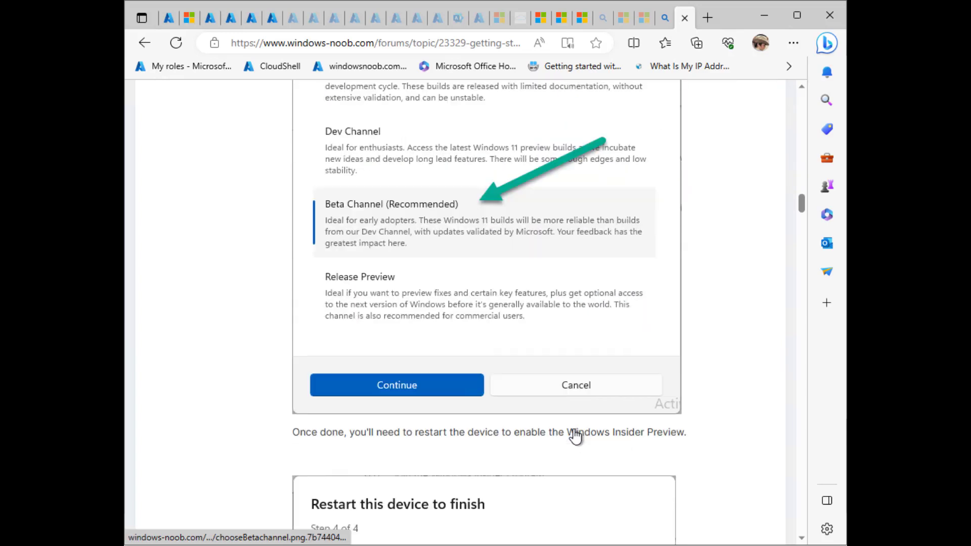
scroll(576, 435, "up", 3)
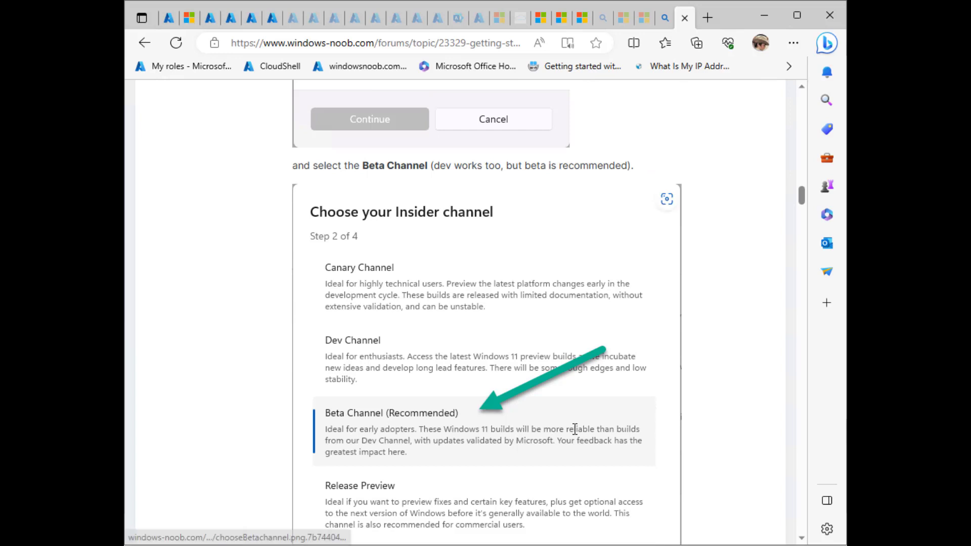
scroll(379, 461, "down", 7)
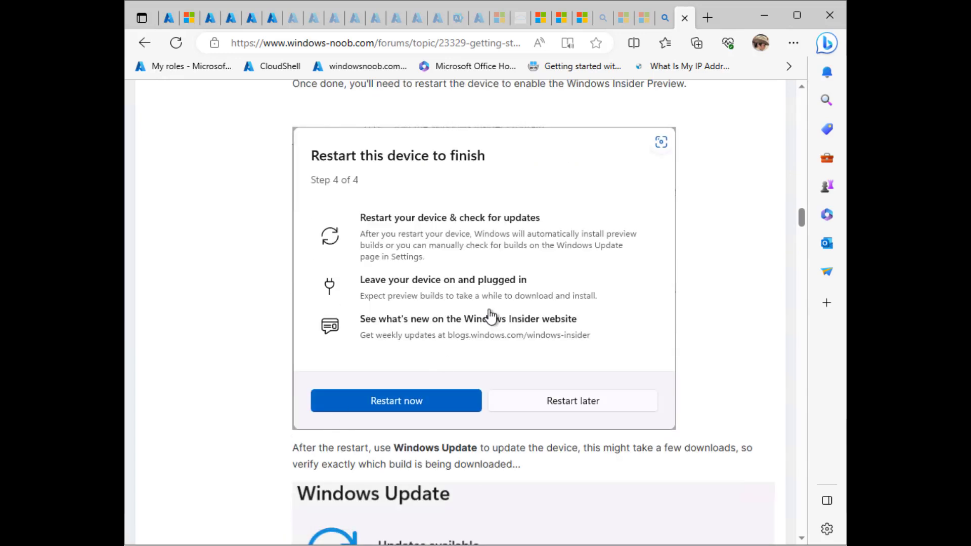
scroll(368, 383, "down", 3)
scroll(368, 383, "down", 3)
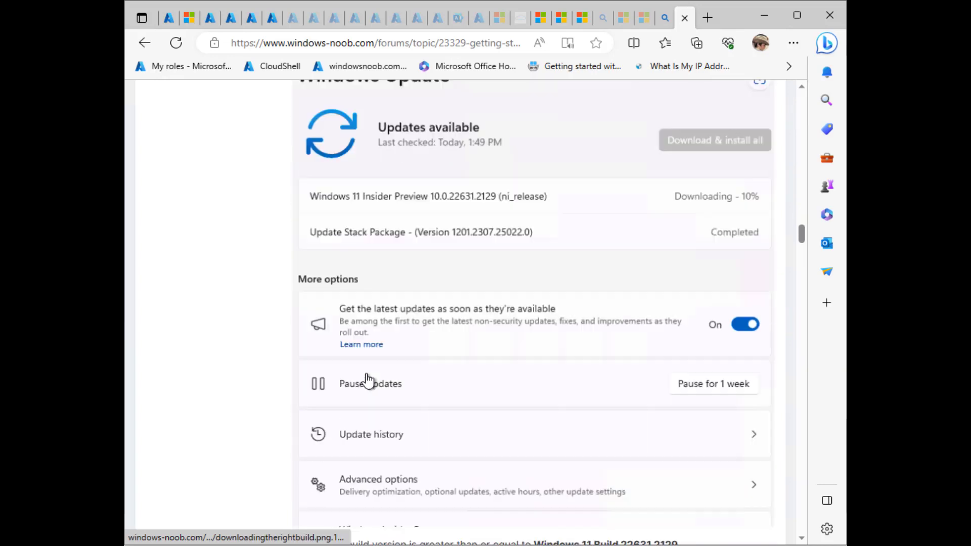
scroll(497, 273, "down", 1)
scroll(497, 276, "up", 2)
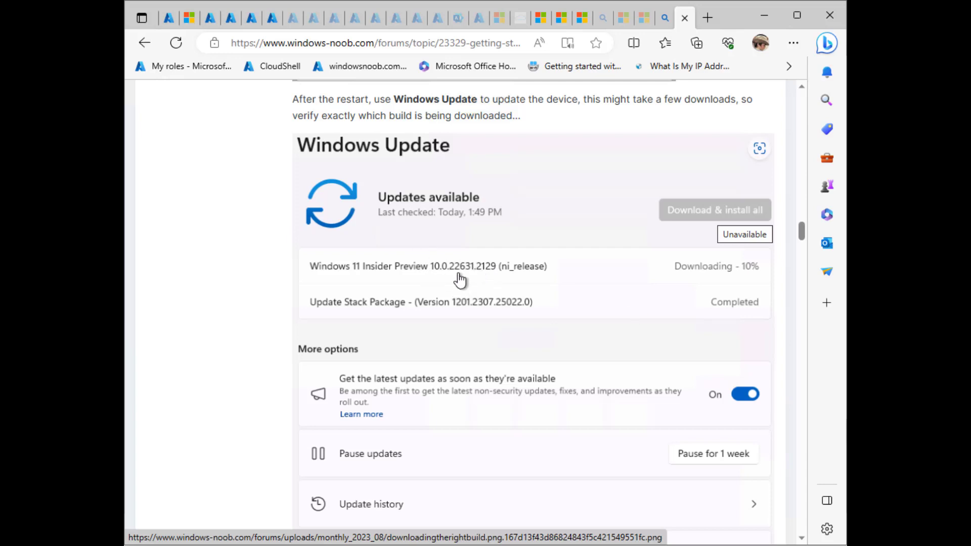
scroll(369, 321, "down", 10)
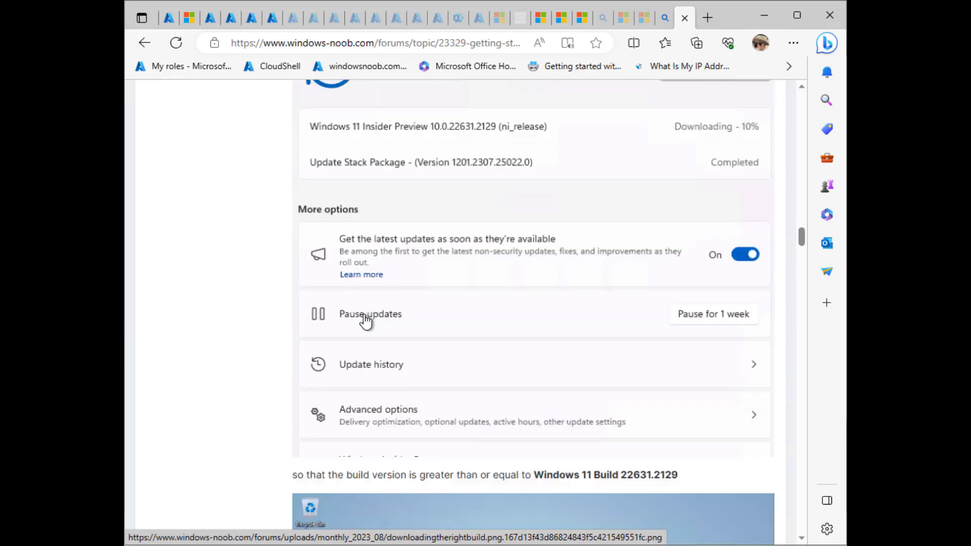
- Scroll through the Automated method section, Beta Channel update ring and Diagnostics & feedback screenshots
scroll(340, 354, "down", 15)
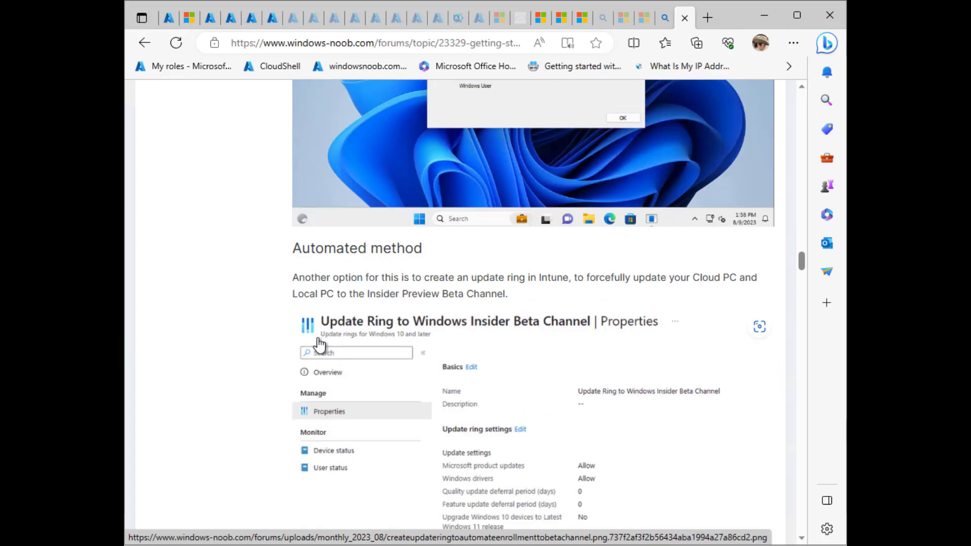
scroll(325, 352, "down", 3)
scroll(326, 351, "up", 15)
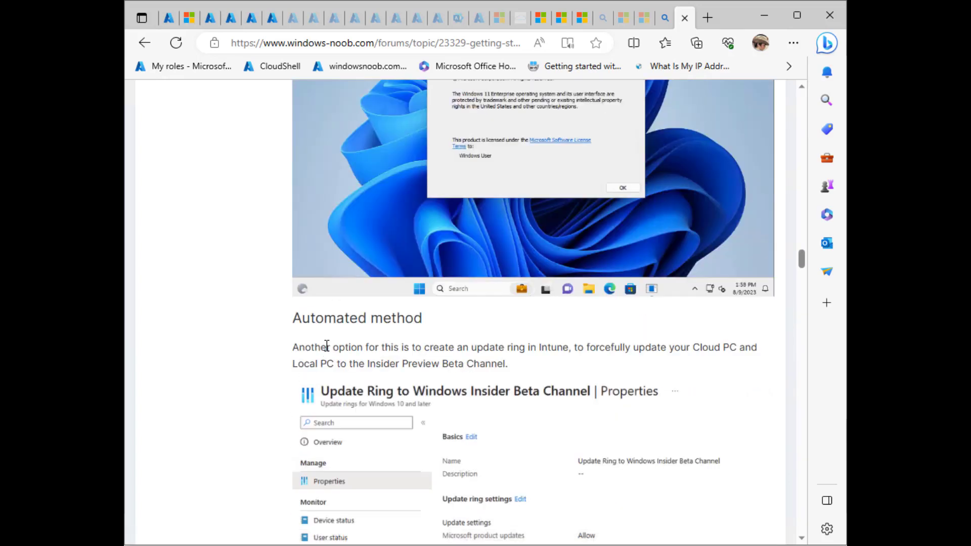
scroll(327, 354, "down", 4)
scroll(327, 355, "down", 3)
scroll(325, 353, "up", 4)
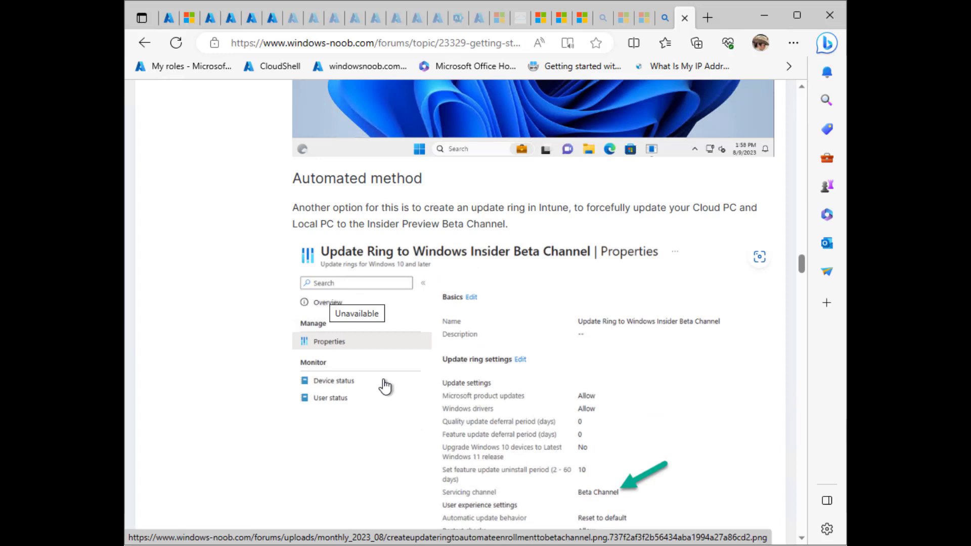
scroll(379, 387, "down", 3)
scroll(373, 390, "down", 2)
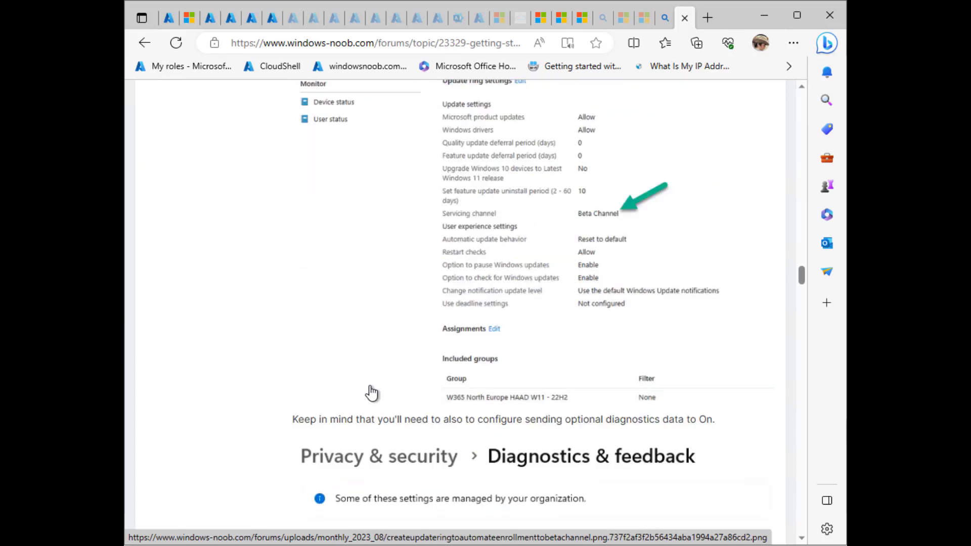
scroll(373, 391, "down", 1)
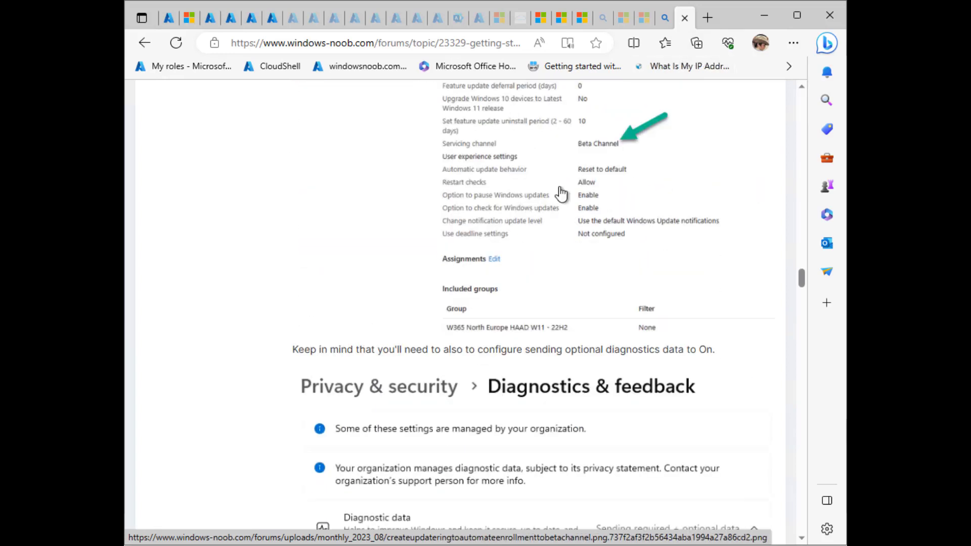
scroll(572, 152, "up", 3)
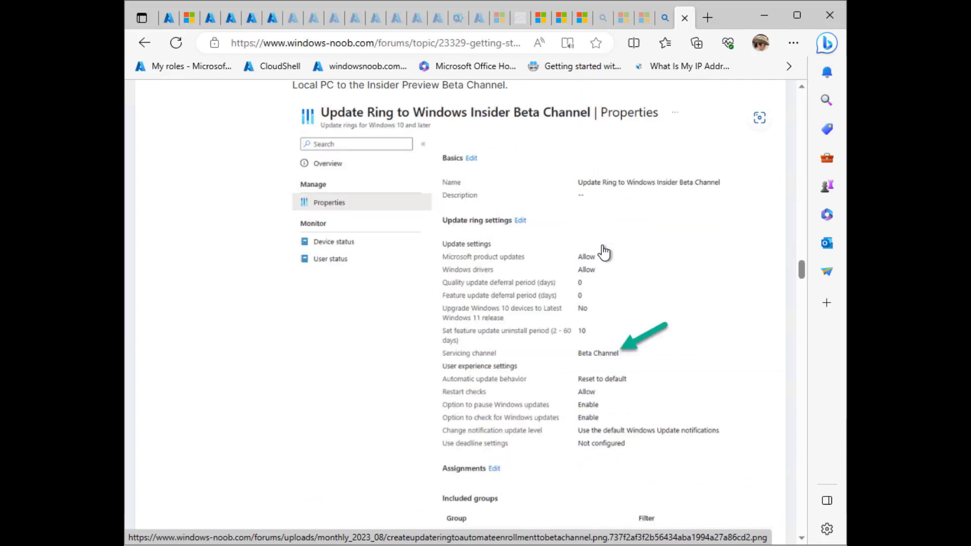
scroll(354, 425, "down", 6)
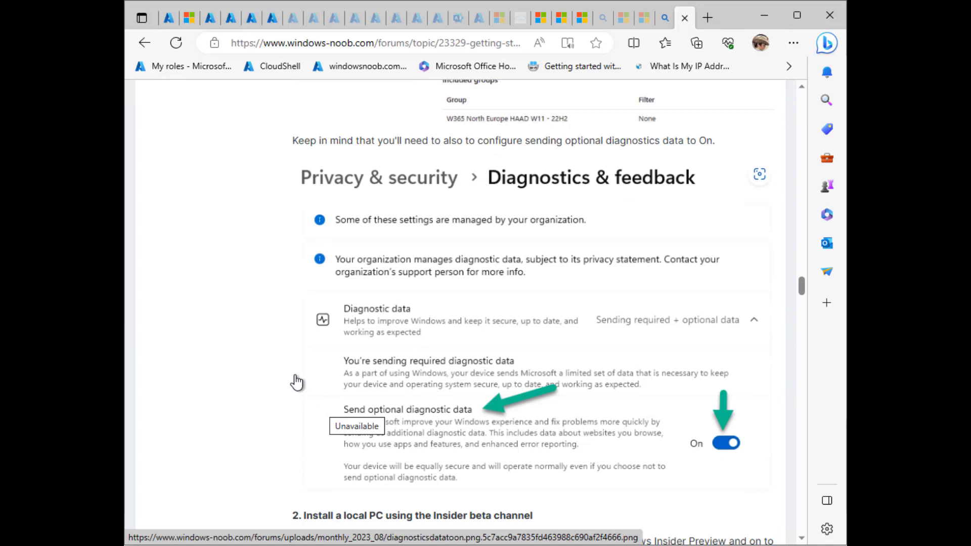
- Scroll to the Windows 365 app step and highlight the minimum version 1.3.177.0
scroll(295, 382, "down", 2)
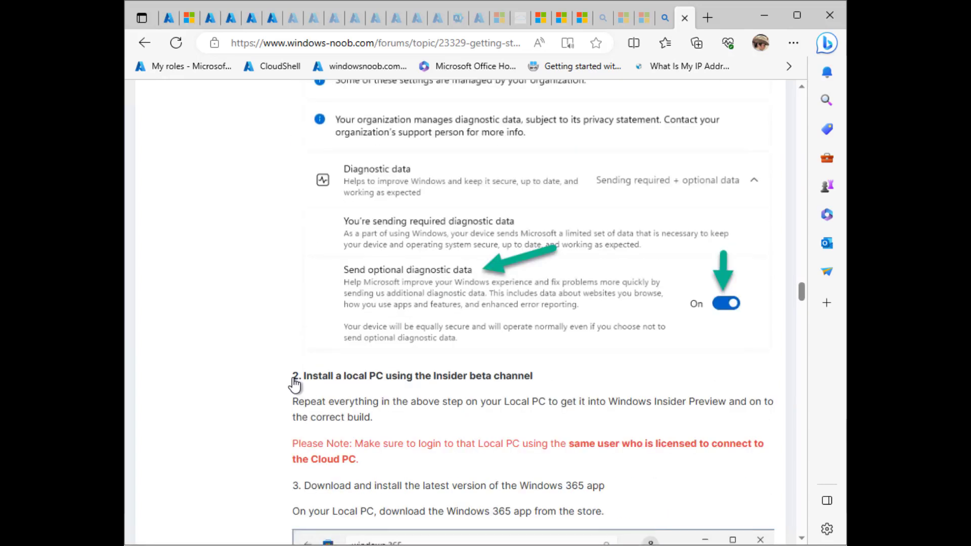
scroll(295, 385, "down", 2)
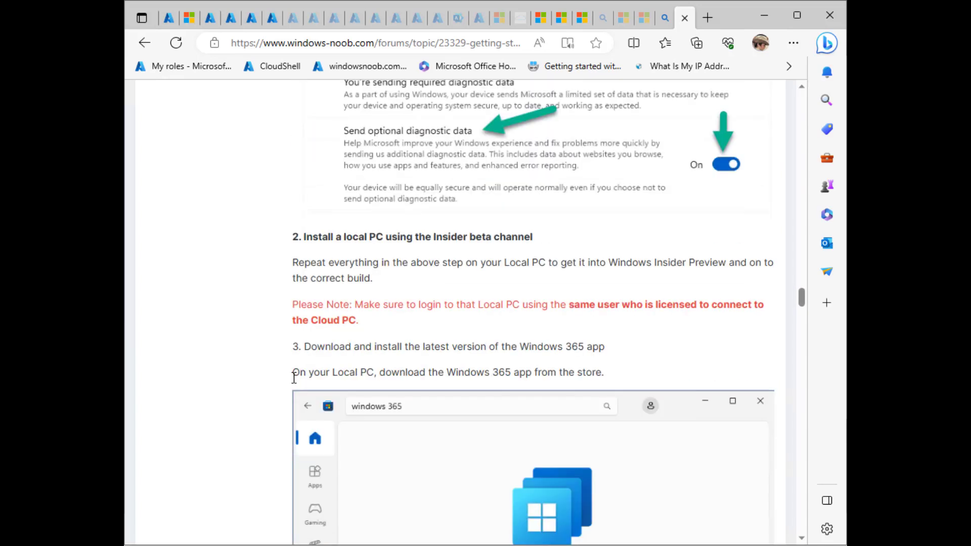
scroll(294, 377, "down", 2)
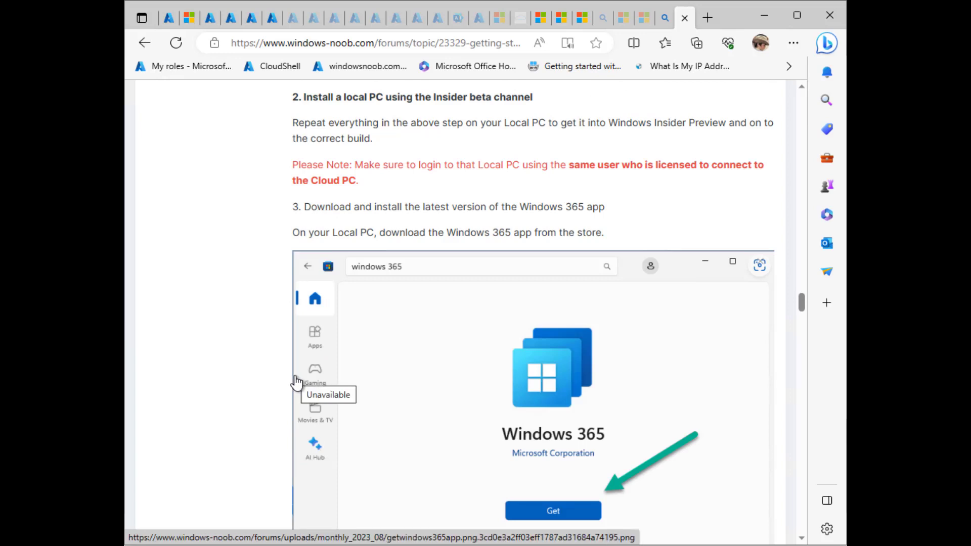
scroll(635, 303, "up", 2)
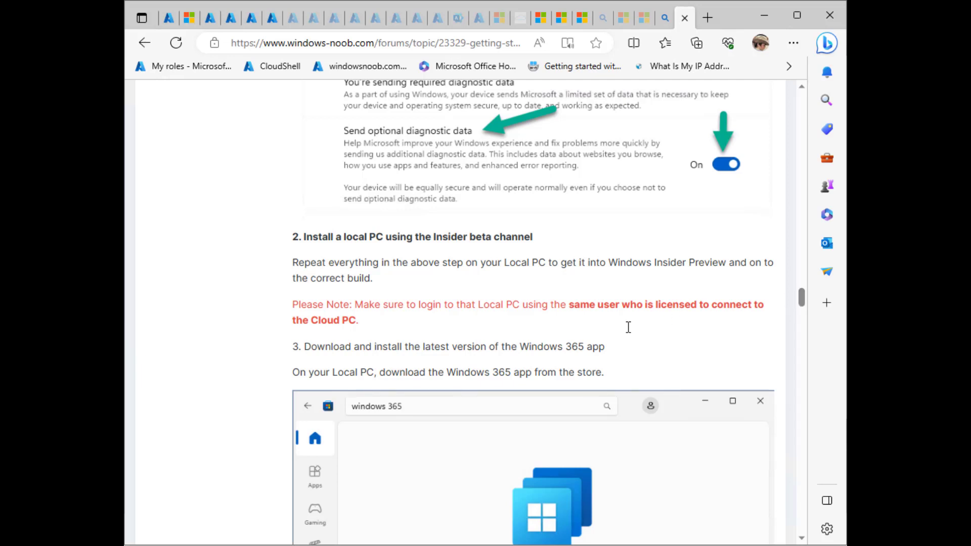
scroll(576, 348, "down", 5)
scroll(387, 350, "down", 6)
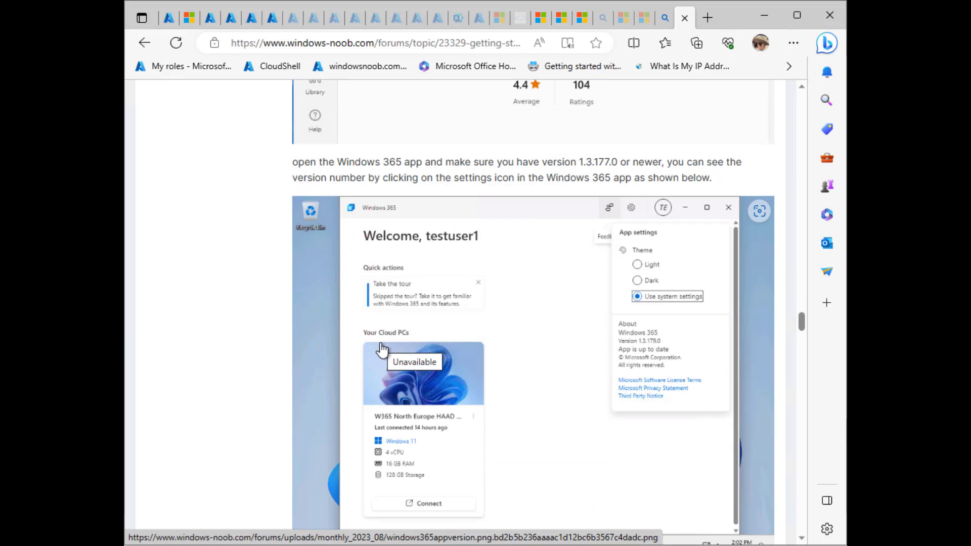
scroll(382, 350, "down", 3)
scroll(381, 354, "up", 3)
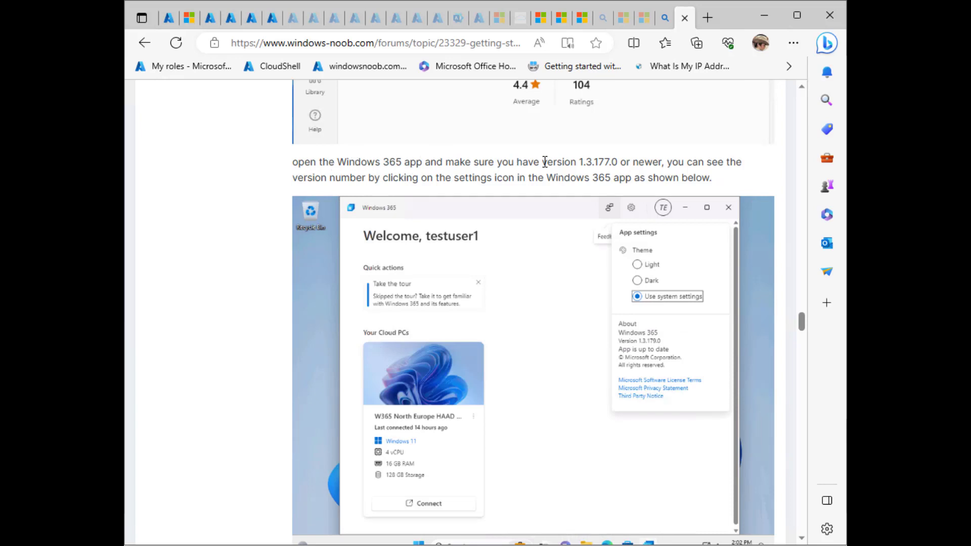
left_click_drag(581, 161, 623, 162)
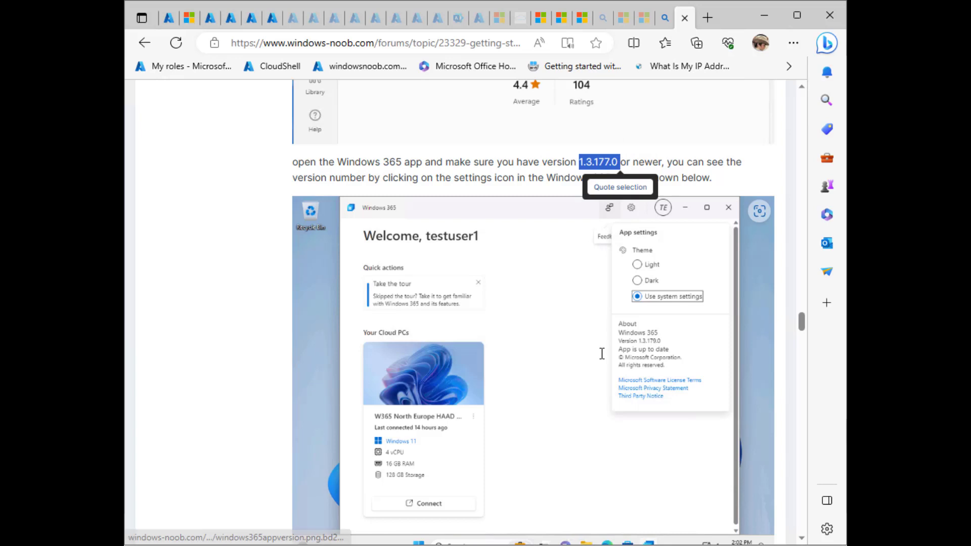
- Minimize Edge and launch the Microsoft Store inside the VM
left_click(775, 18)
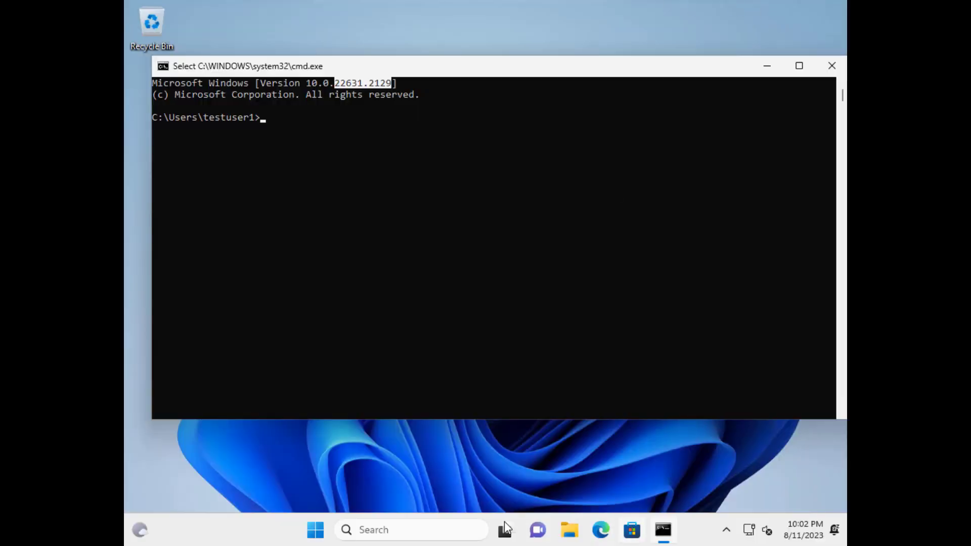
left_click(315, 534)
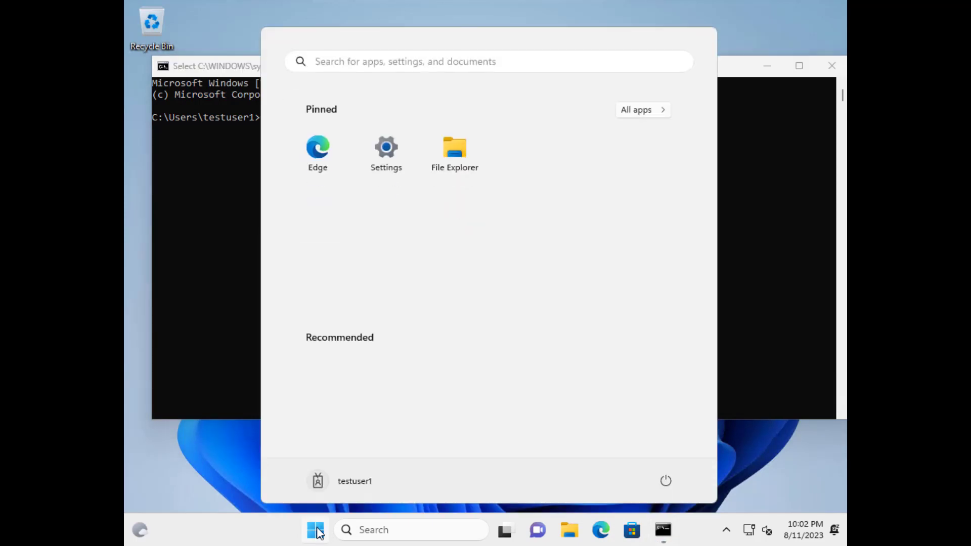
left_click(411, 63)
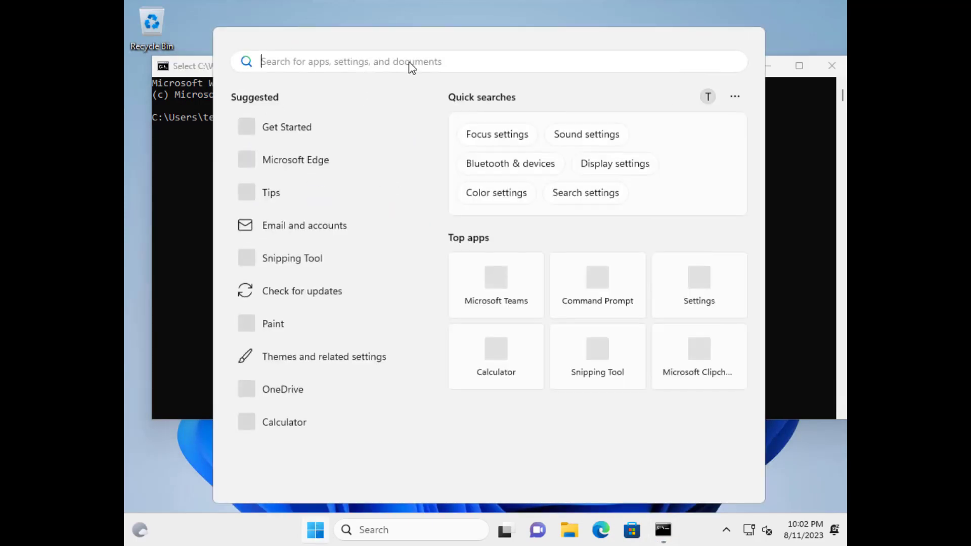
left_click(628, 535)
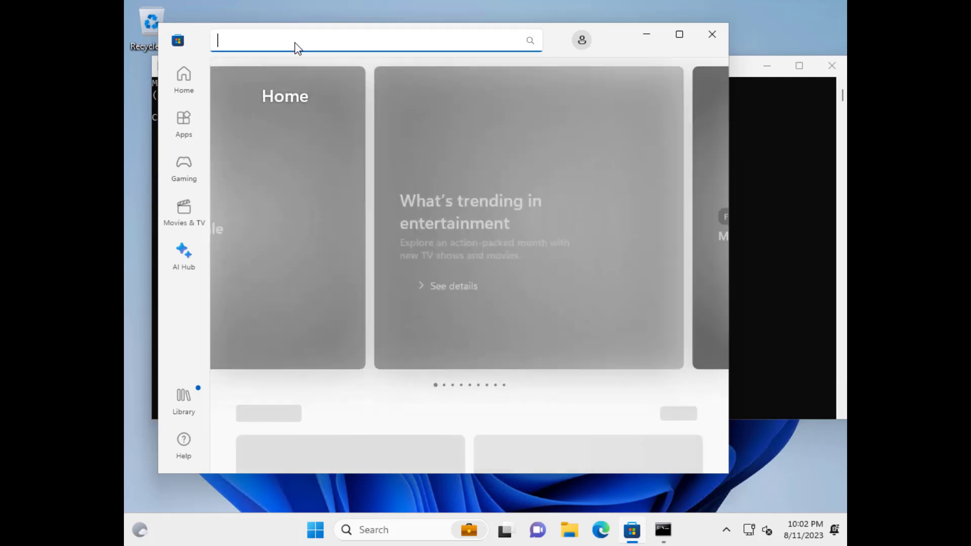
- Search the Store for 'windows 365 app', install the Windows 365 app, and maximize the Store window
type("wid")
key("BackSpace")
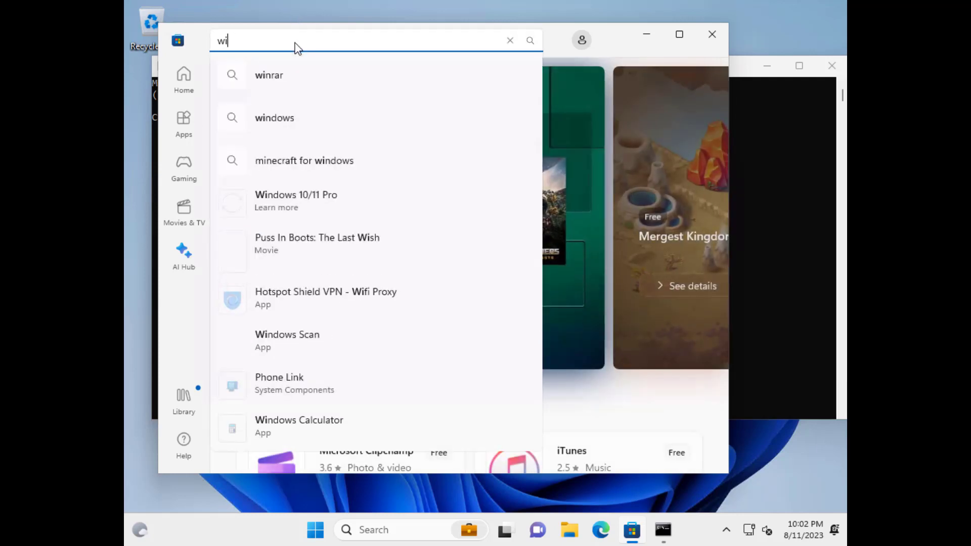
type("ndows 365 app")
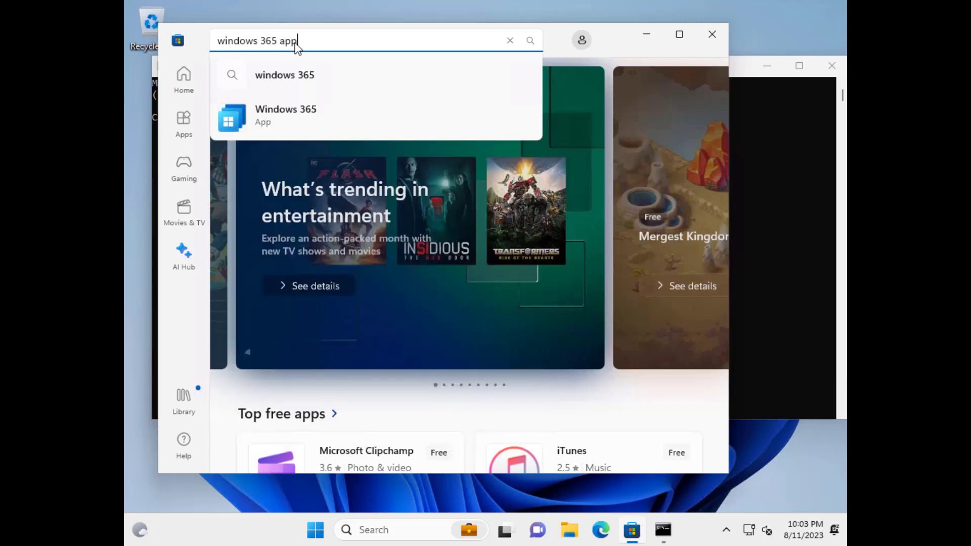
key("Return")
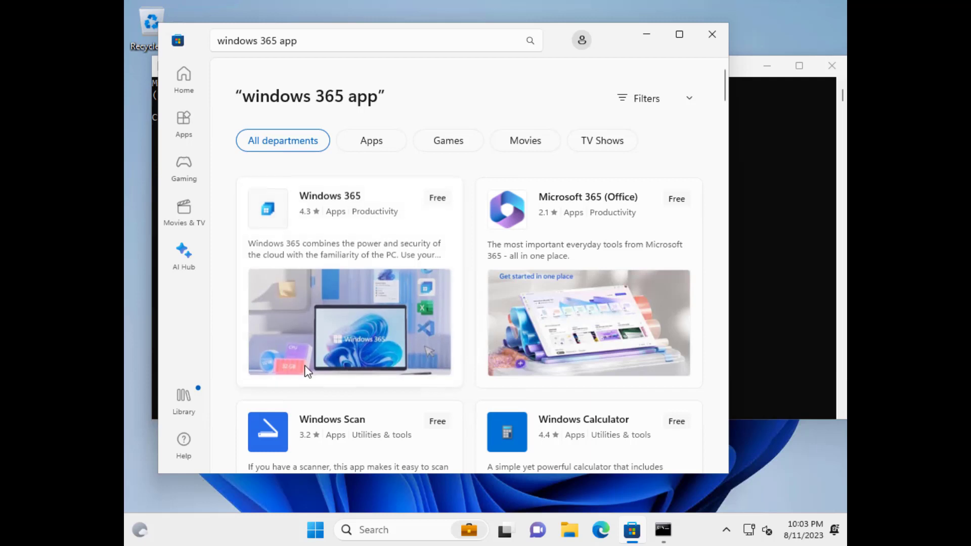
scroll(305, 359, "down", 5)
scroll(331, 330, "down", 4)
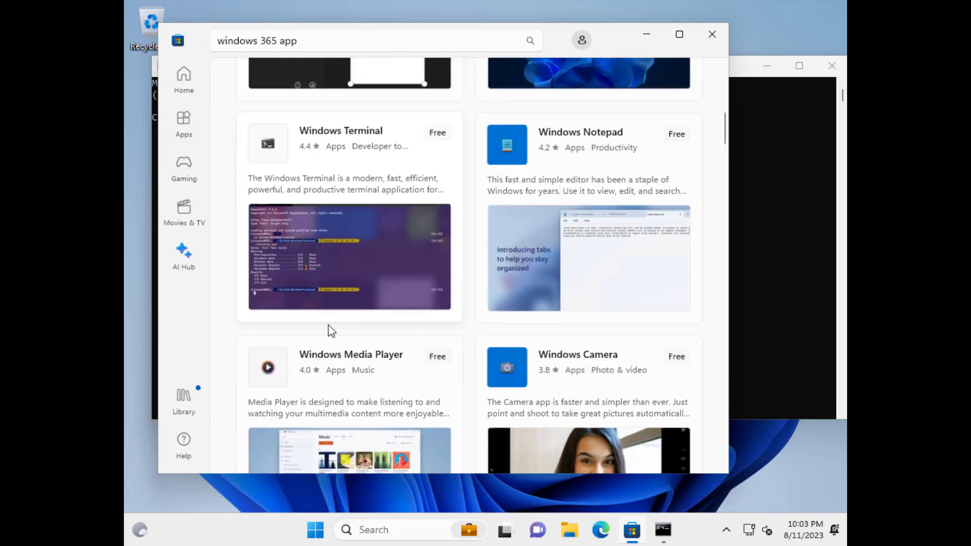
scroll(329, 330, "down", 2)
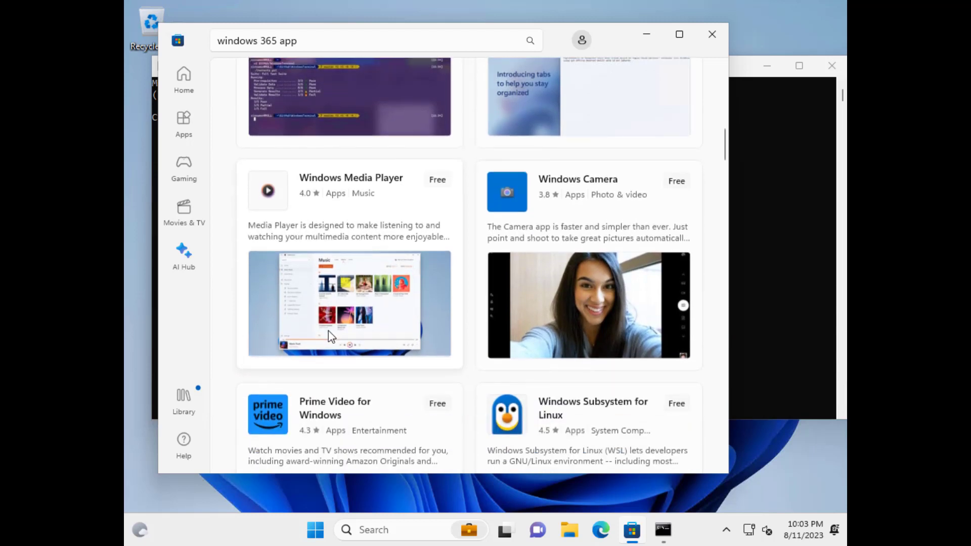
scroll(329, 331, "up", 10)
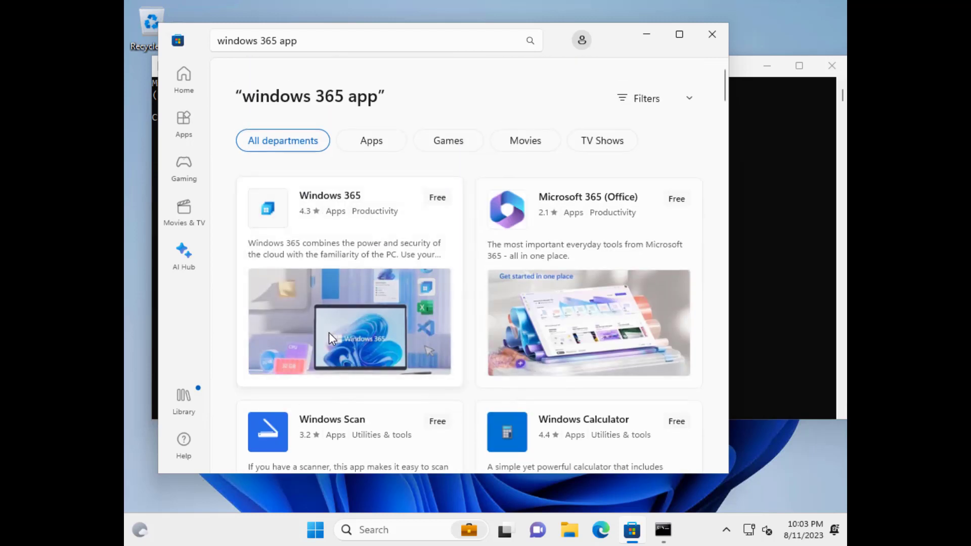
left_click(416, 226)
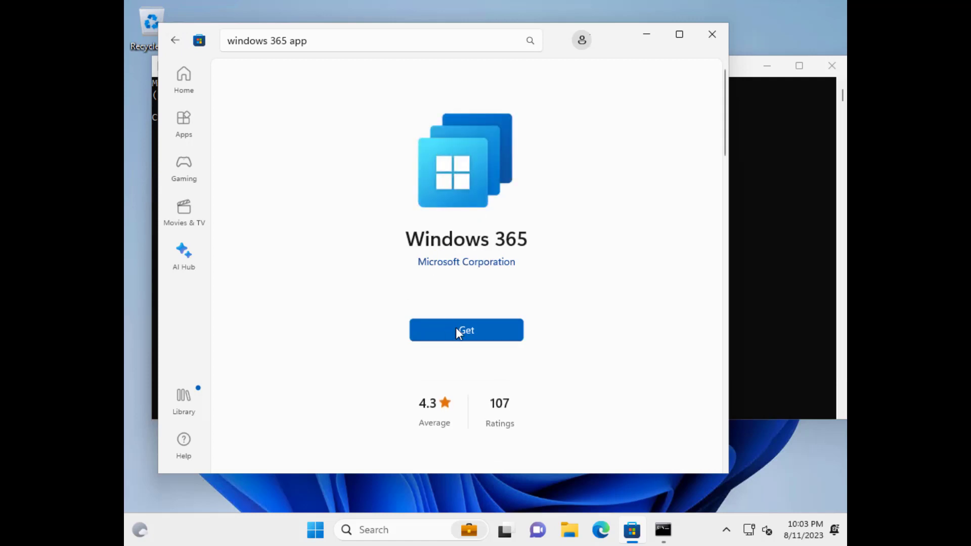
left_click(457, 328)
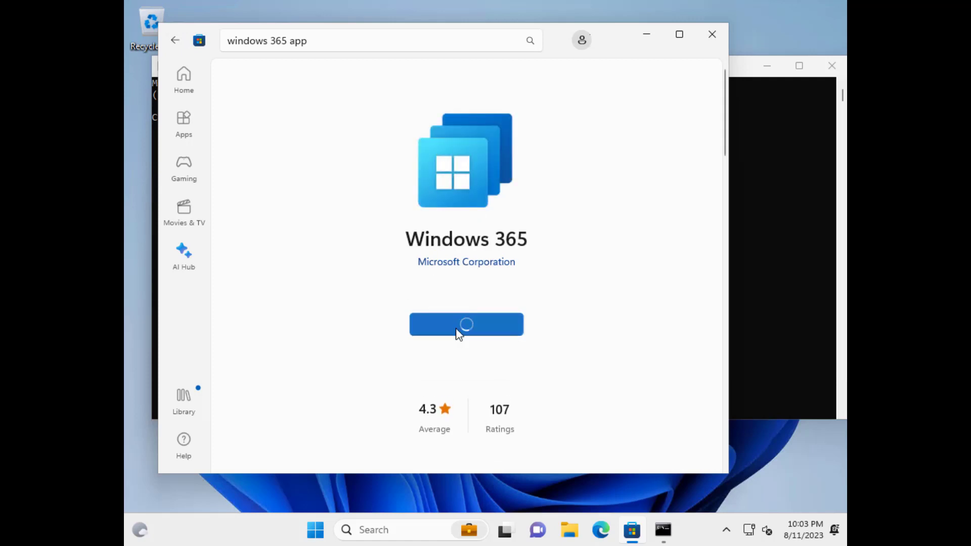
left_click(681, 36)
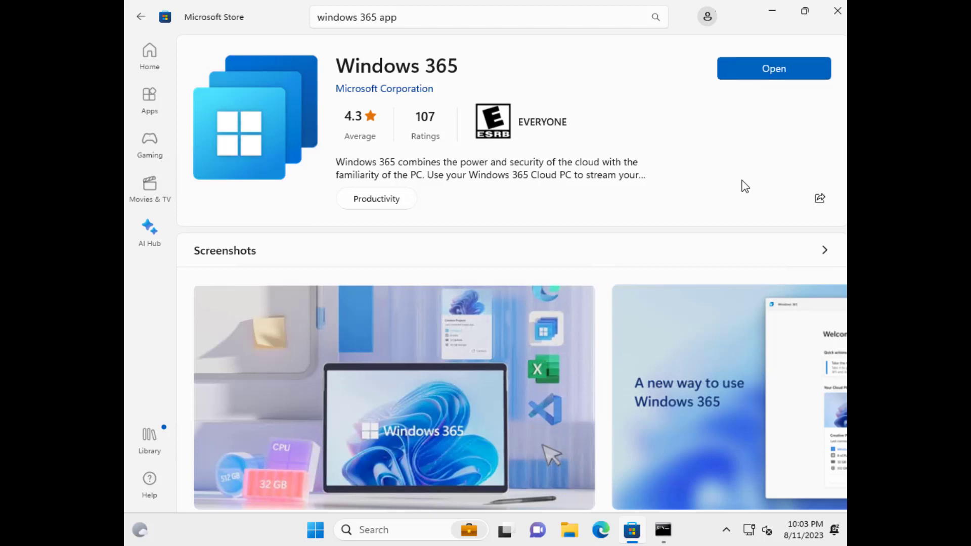
- Open Windows 365 from the Store, reposition its window, and click through the intro tour to the welcome page
left_click(778, 77)
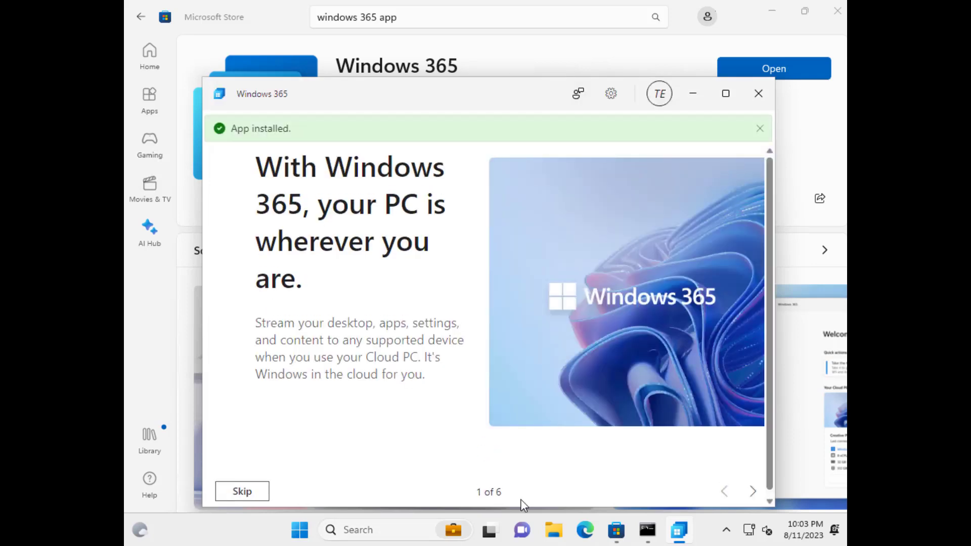
left_click_drag(519, 98, 510, 59)
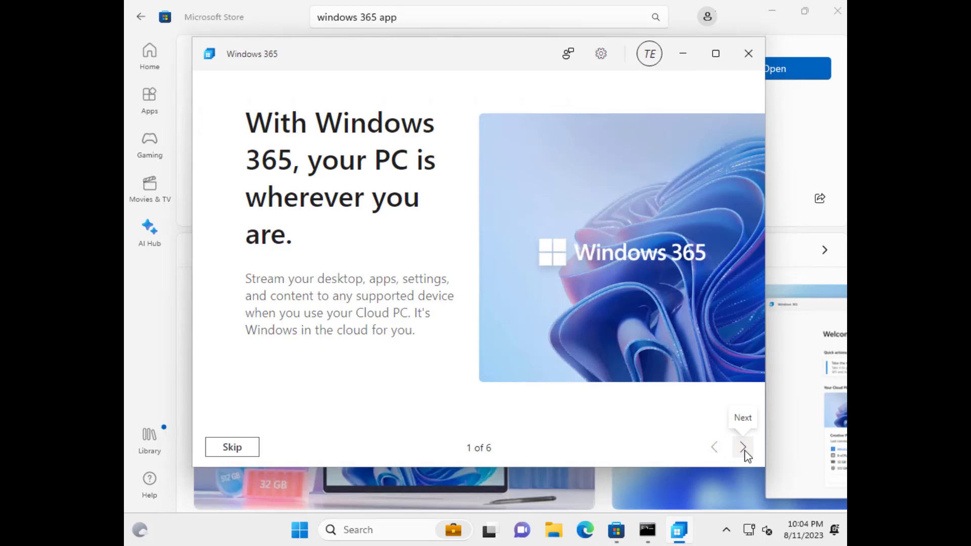
left_click(743, 448)
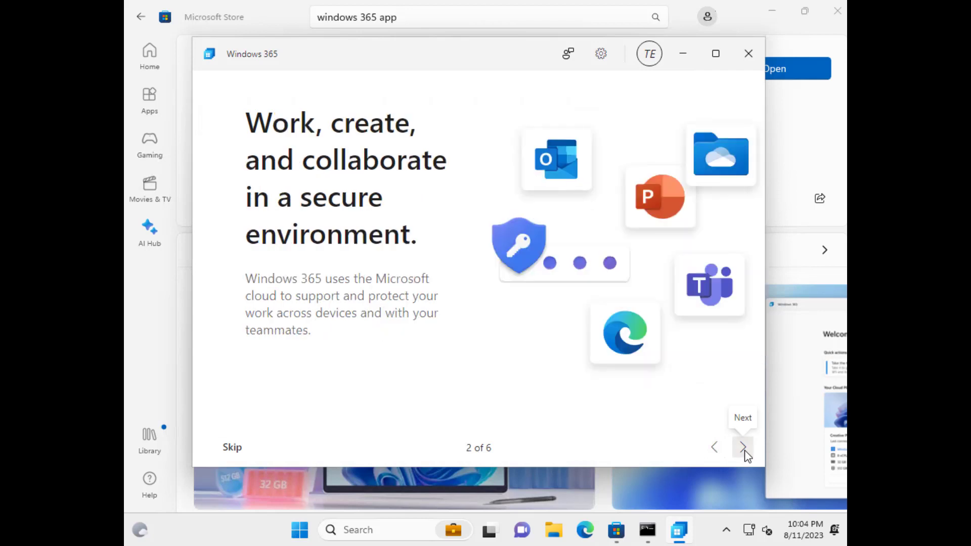
left_click(743, 449)
left_click(744, 448)
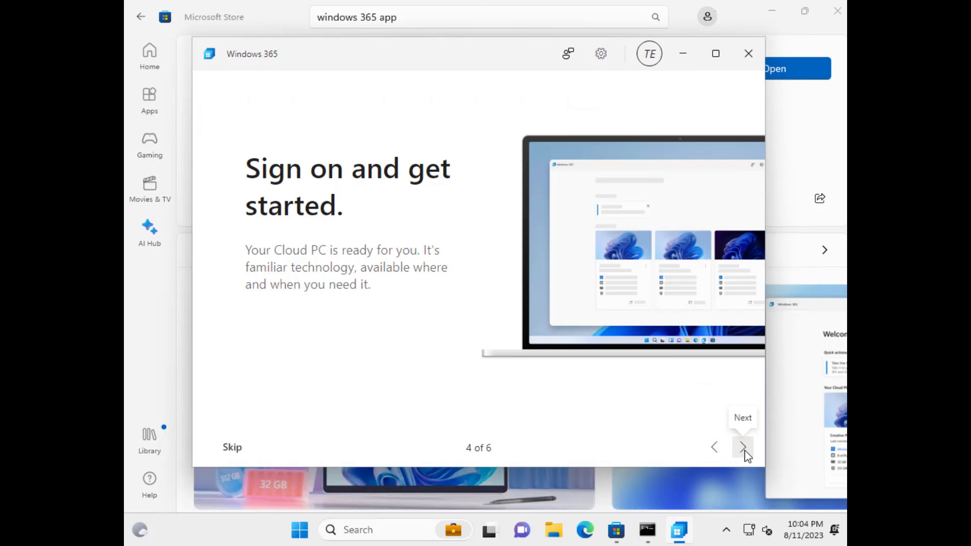
left_click(744, 448)
left_click(744, 448)
left_click(742, 447)
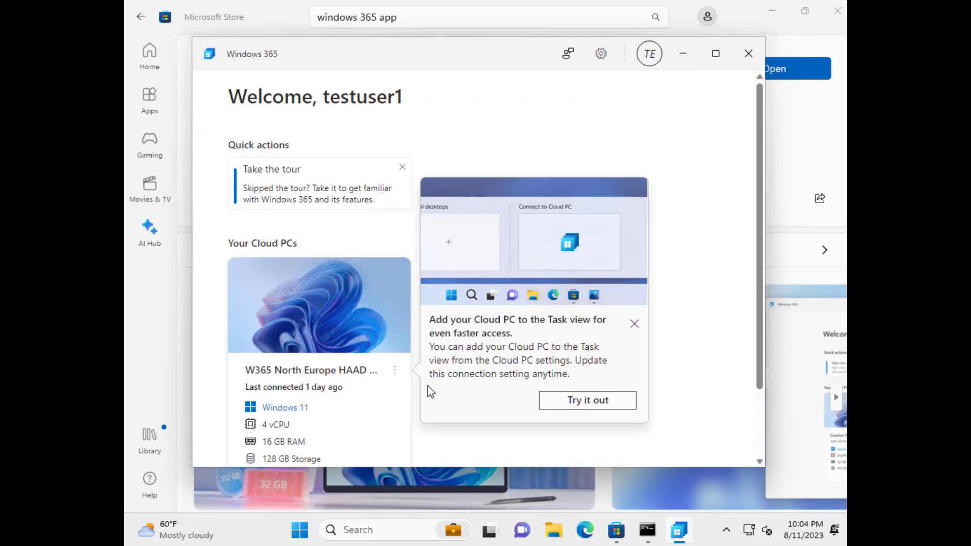
- Open the Cloud PC card's action menu and add the Cloud PC to Task view
left_click(396, 372)
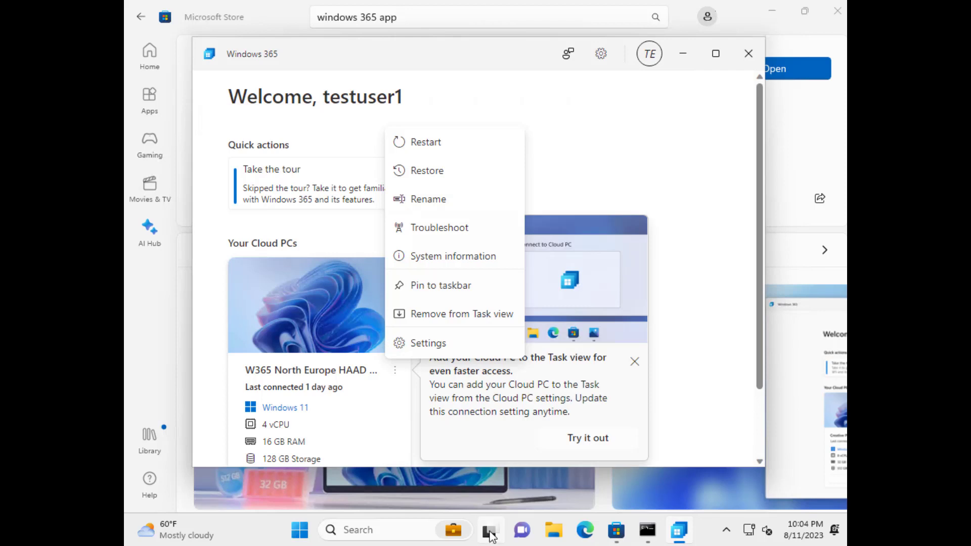
mouse_move(490, 537)
mouse_move(676, 532)
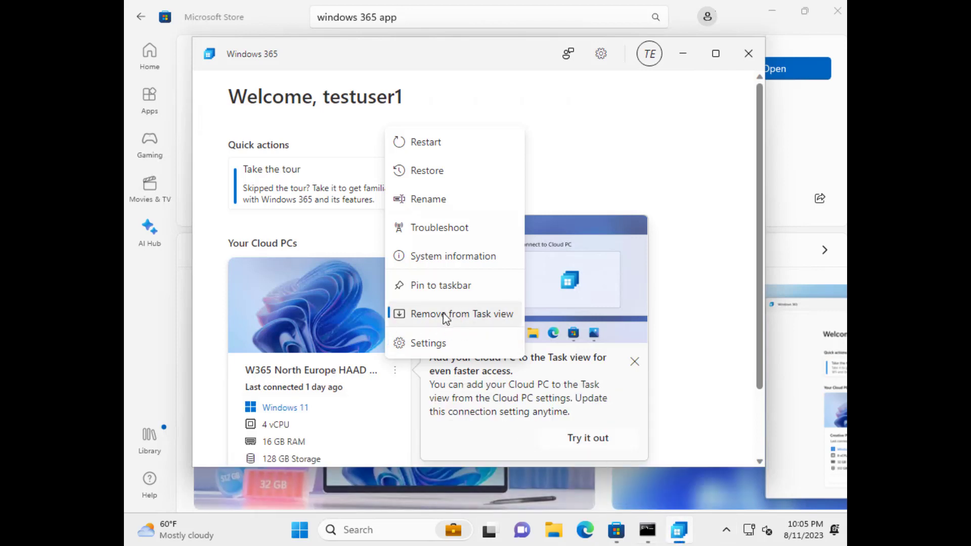
- Show Task view's desktops bar with Connect to W365 North Europe beside Desktop 1
left_click(489, 532)
left_click(489, 532)
left_click(490, 532)
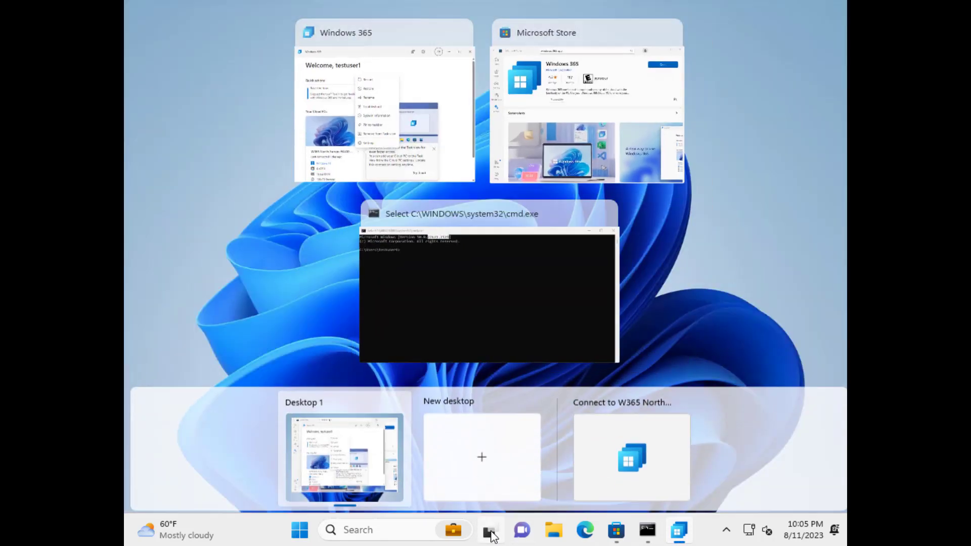
left_click(489, 532)
left_click(490, 532)
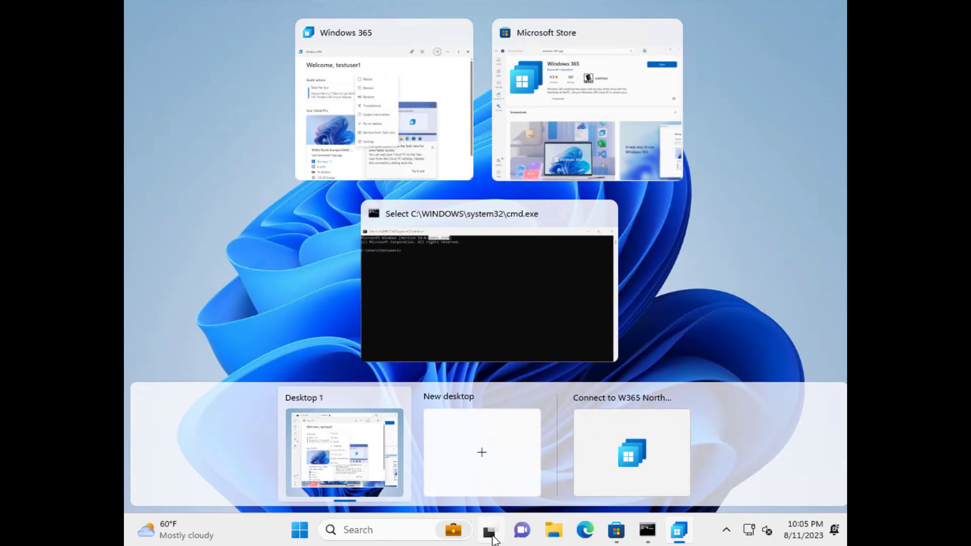
left_click(492, 539)
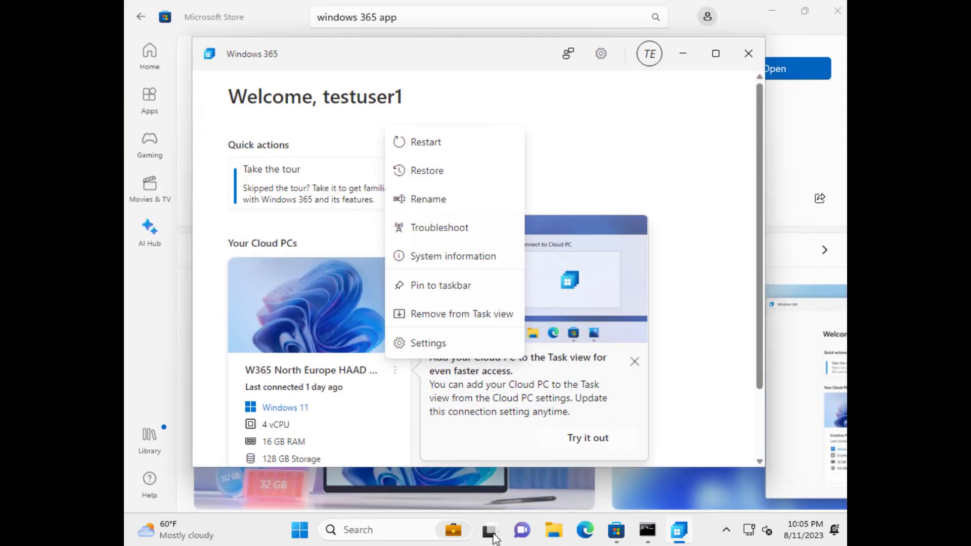
mouse_move(494, 540)
left_click(490, 531)
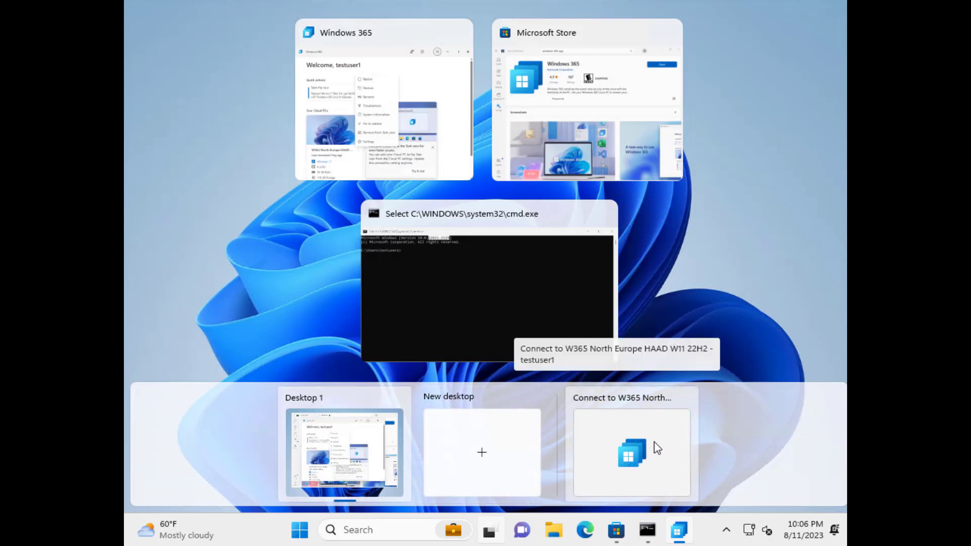
- Connect to the W365 North Europe Cloud PC from Task view, entering the account password
left_click(641, 458)
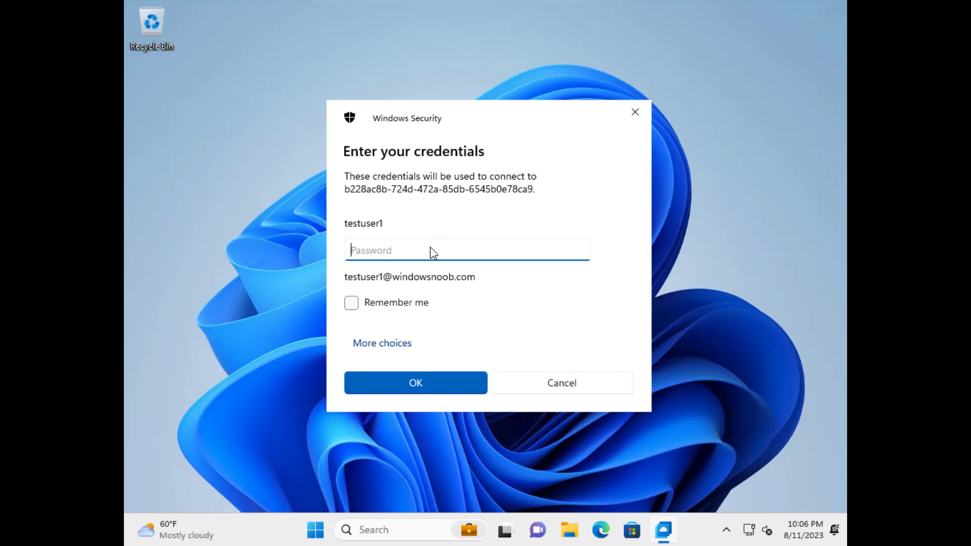
type("••••••••")
key("Return")
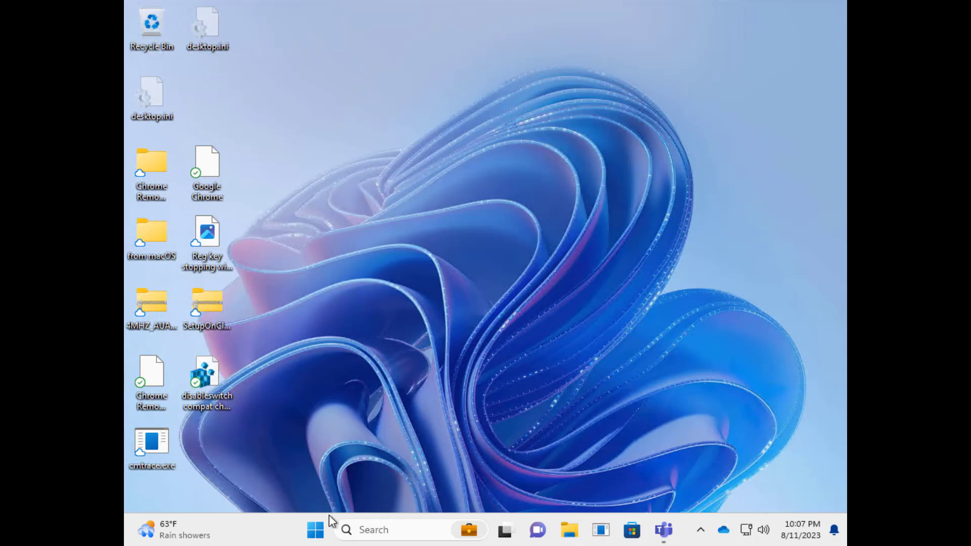
- On the Cloud PC, run winver to show version 23H2, moving About Windows right
left_click(317, 532)
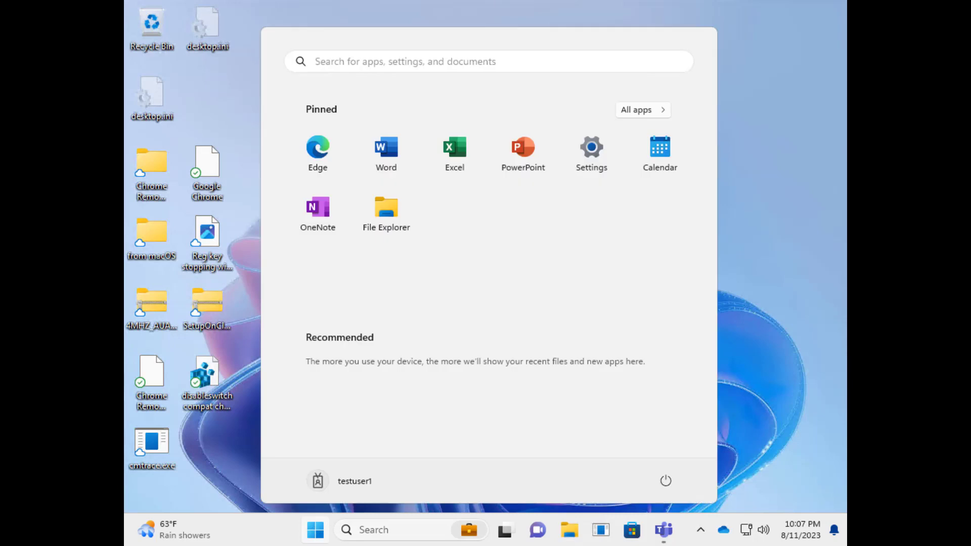
left_click(785, 299)
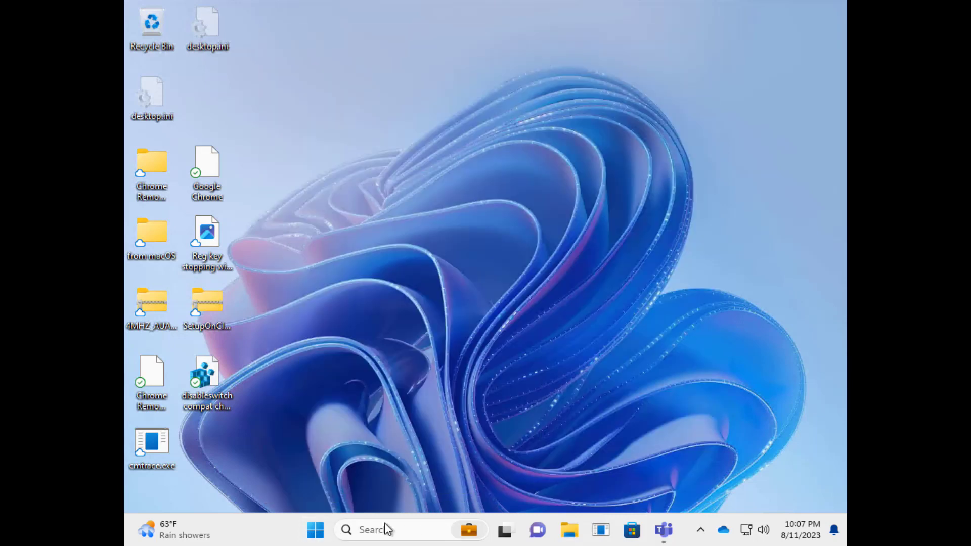
left_click(316, 534)
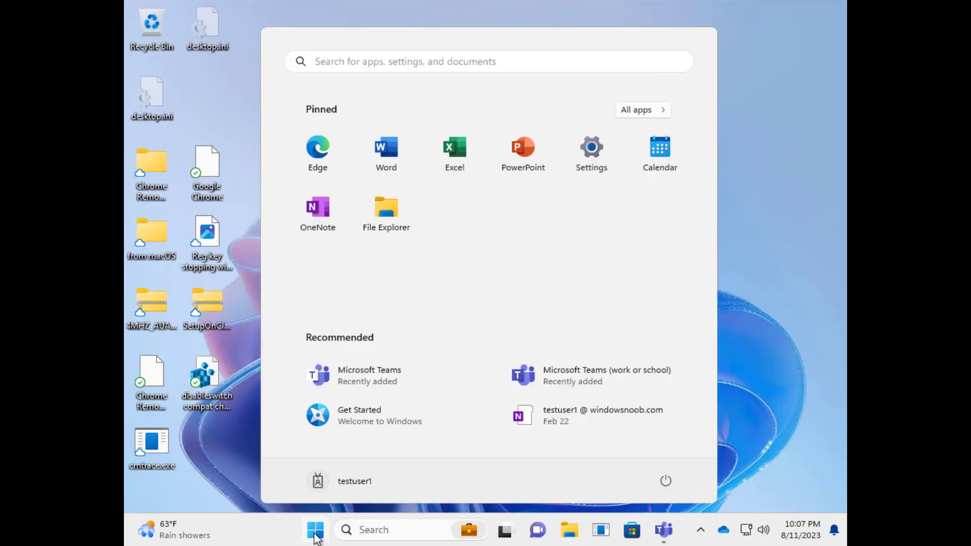
right_click(316, 537)
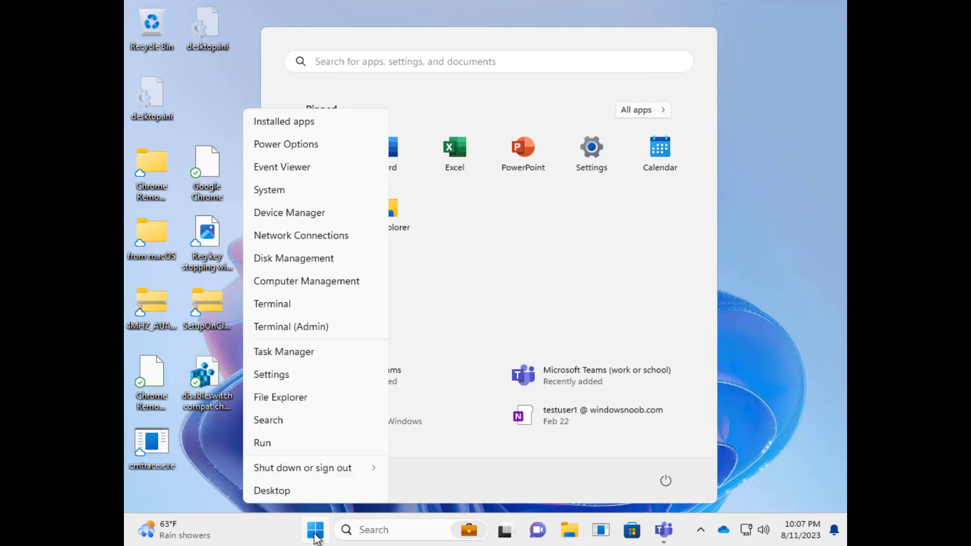
left_click(296, 448)
key("Return")
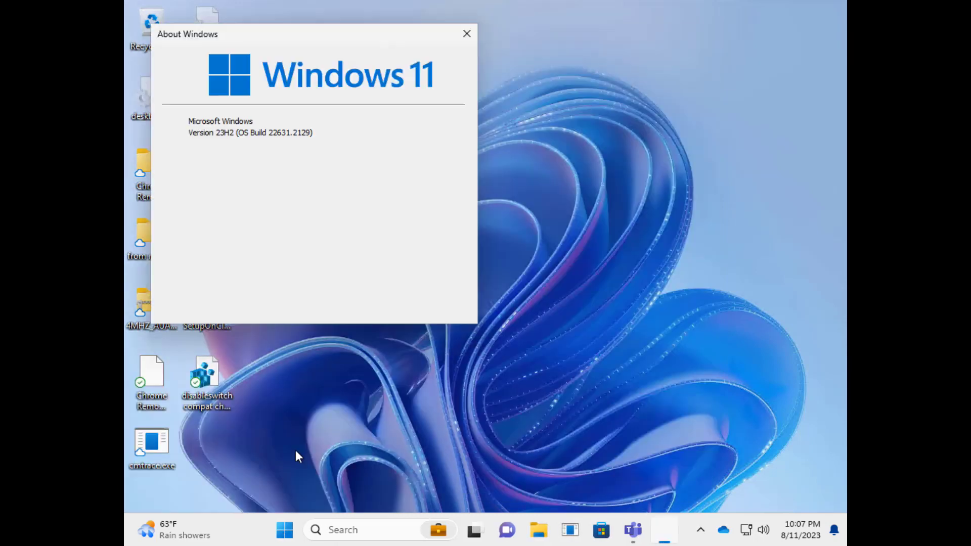
left_click_drag(306, 37, 466, 38)
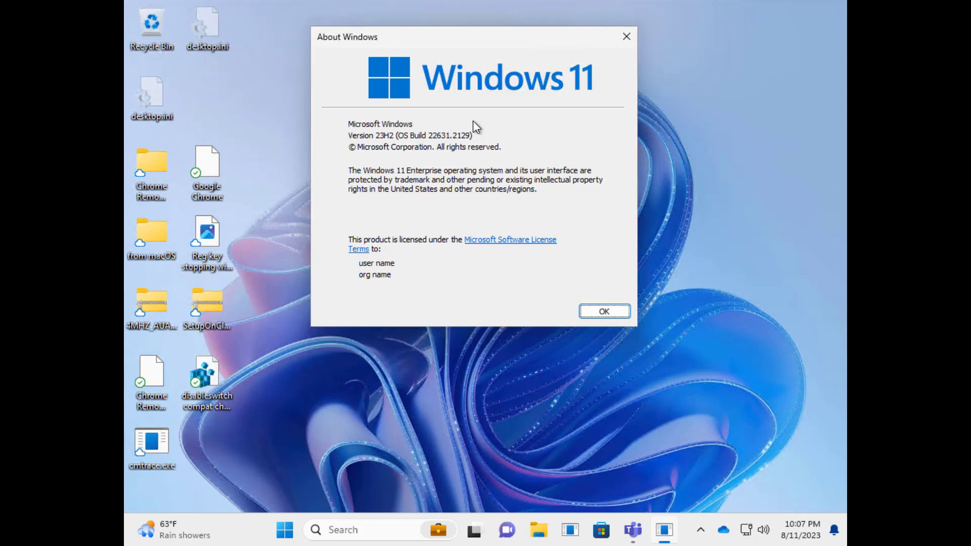
- Return from the Cloud PC to Local desktops using the Task View flyout
mouse_move(474, 529)
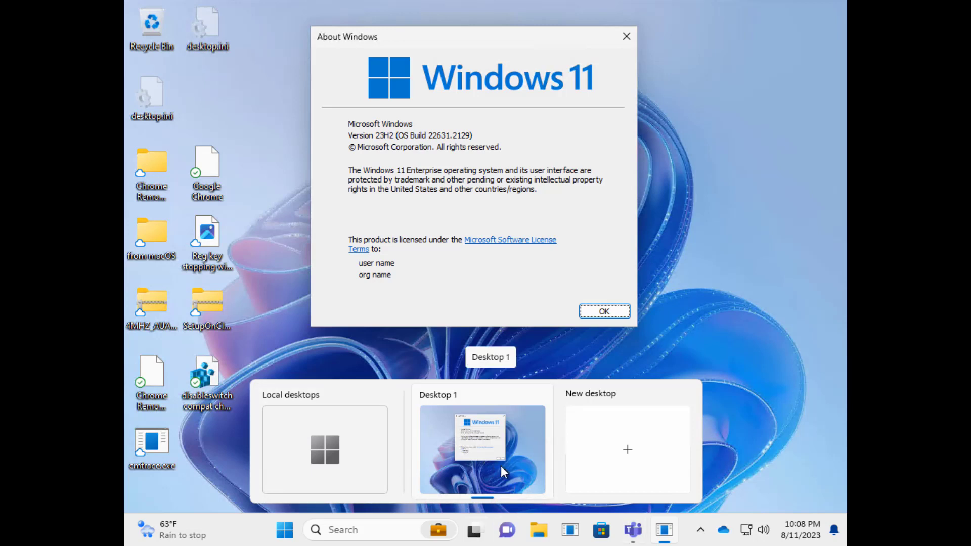
left_click(324, 445)
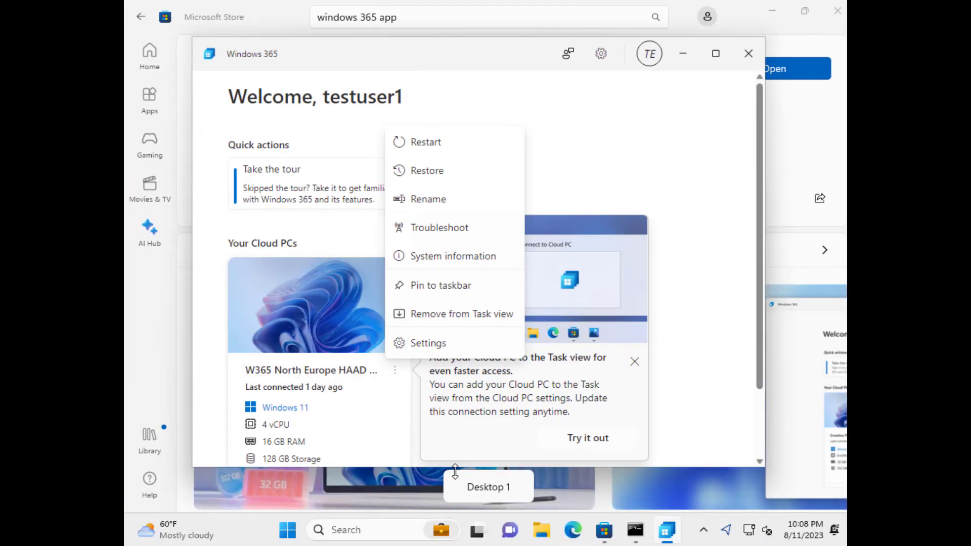
- Switch from the local desktop to the Cloud PC and back to the local desktop via Task view
mouse_move(410, 56)
left_mouse_down()
mouse_move(526, 94)
mouse_move(481, 38)
mouse_move(428, 39)
mouse_move(420, 54)
left_mouse_up()
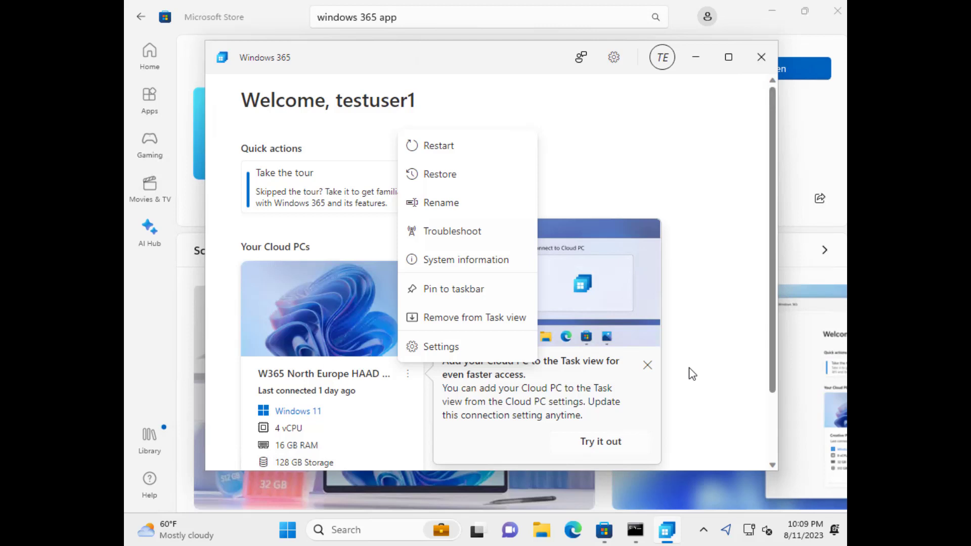
left_click(477, 531)
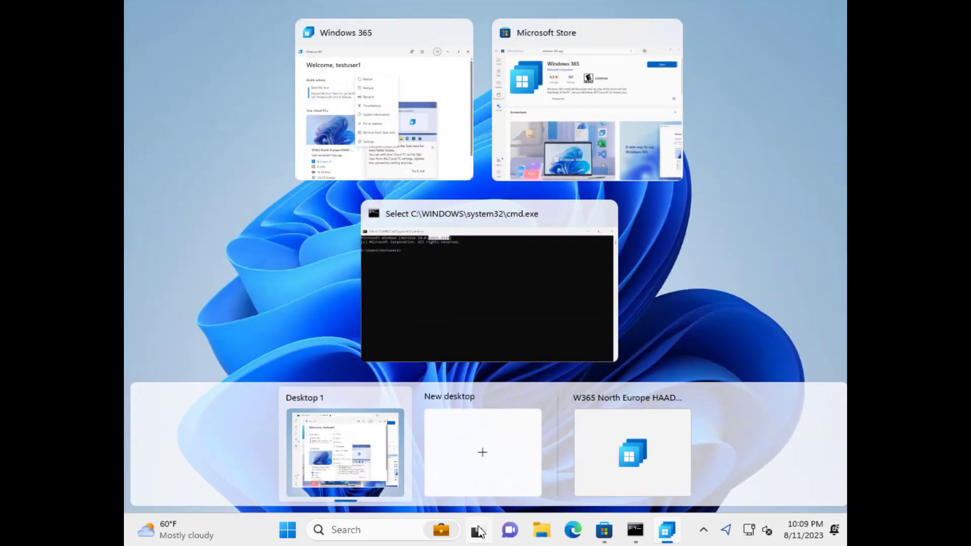
left_click(613, 452)
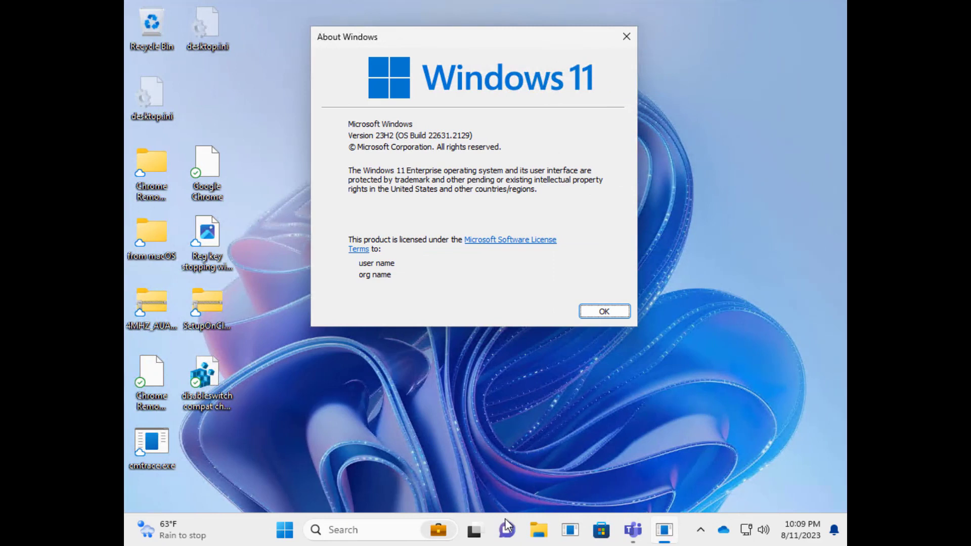
left_click(474, 532)
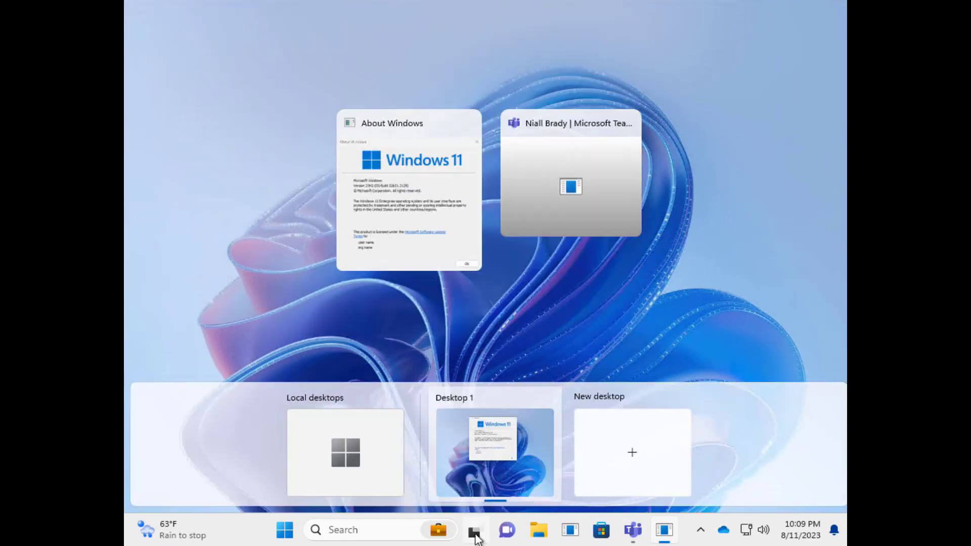
left_click(390, 476)
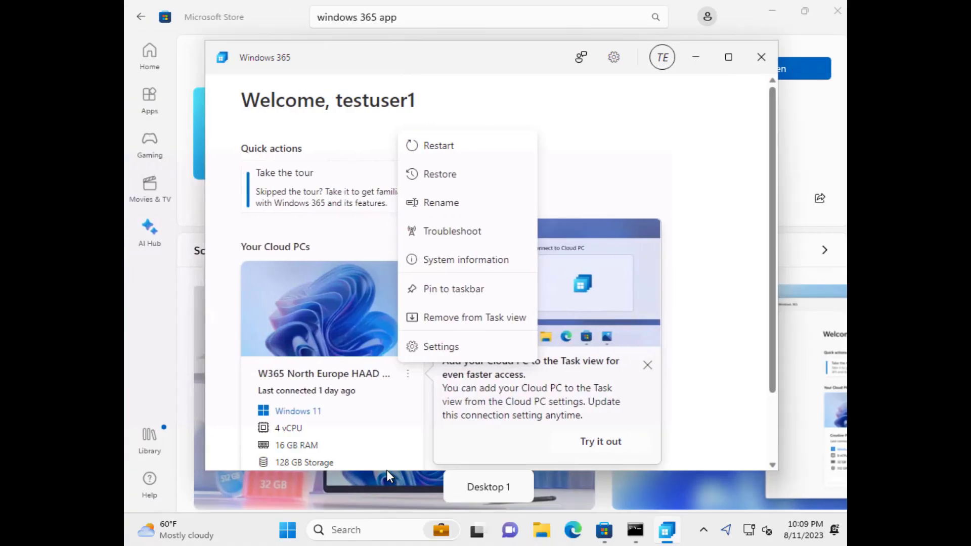